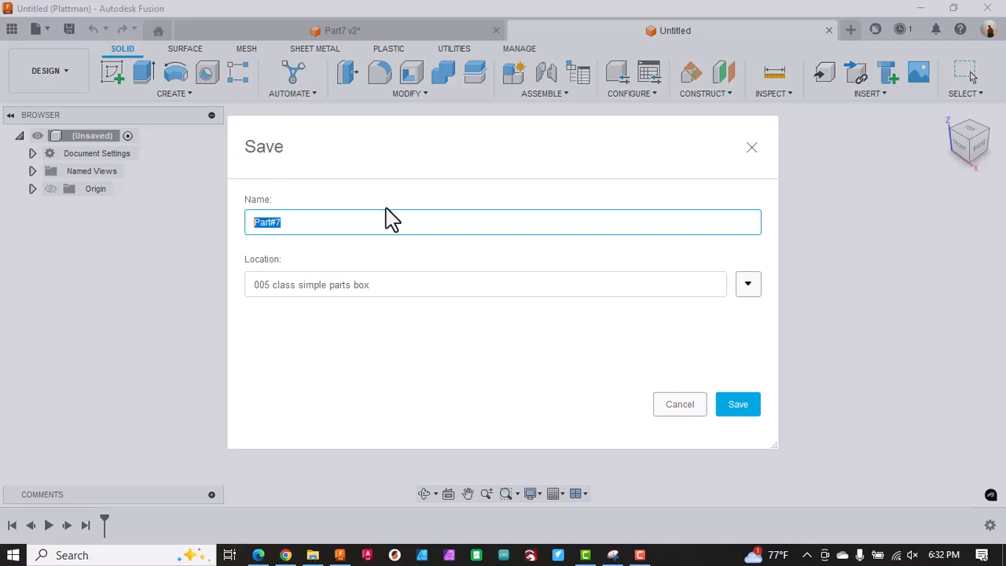
Step: Save the design as Part#7 and add an active internal component named Part#7 to it
{"action": "left_click", "coordinate": [741, 415]}
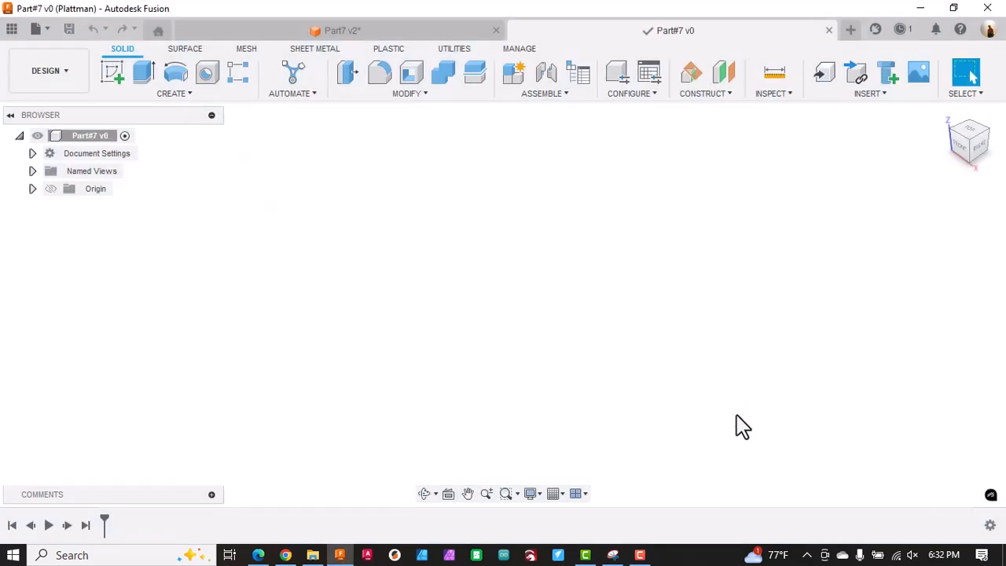
{"action": "right_click", "coordinate": [99, 136]}
{"action": "left_click", "coordinate": [139, 143]}
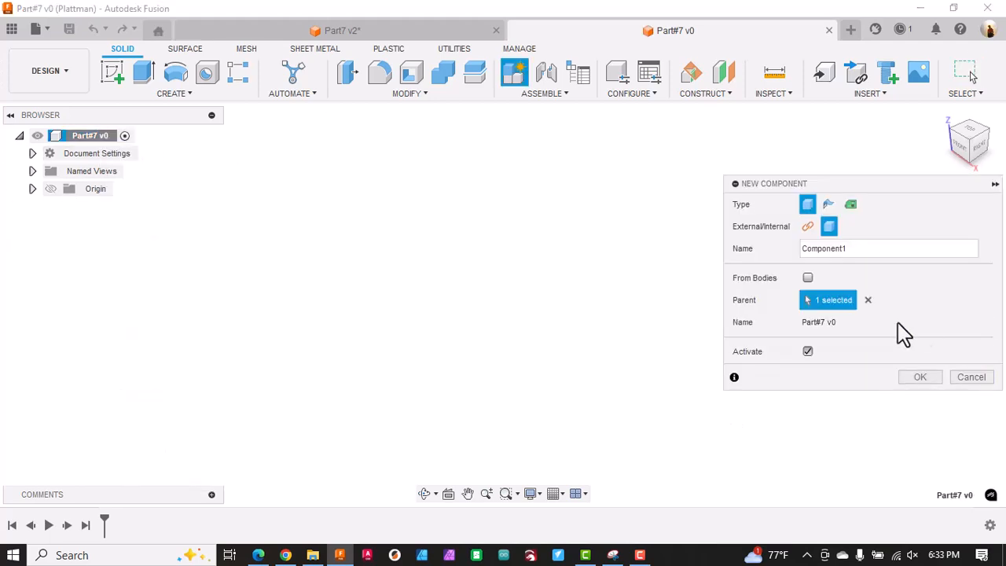
{"action": "double_click", "coordinate": [834, 248]}
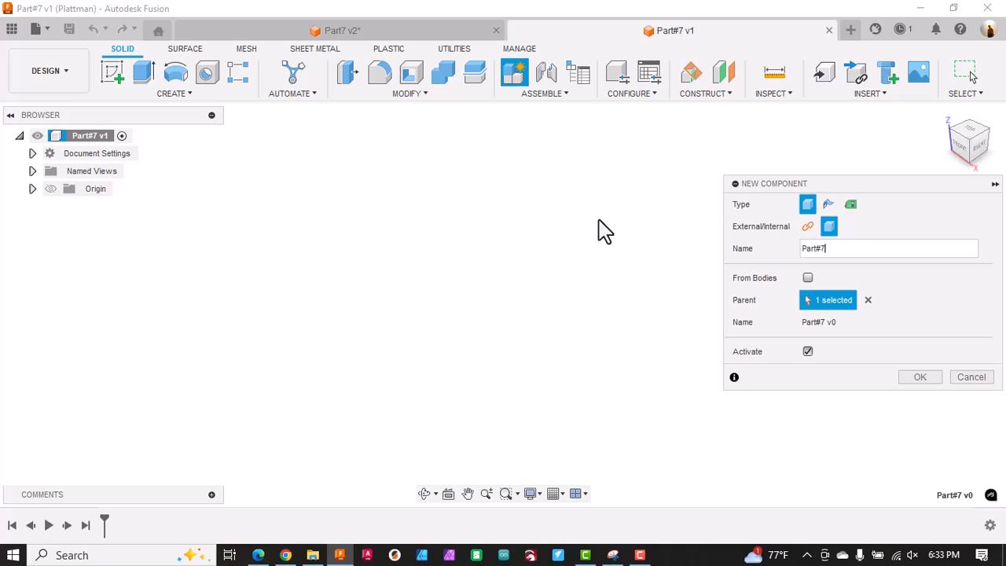
{"action": "left_click", "coordinate": [921, 379]}
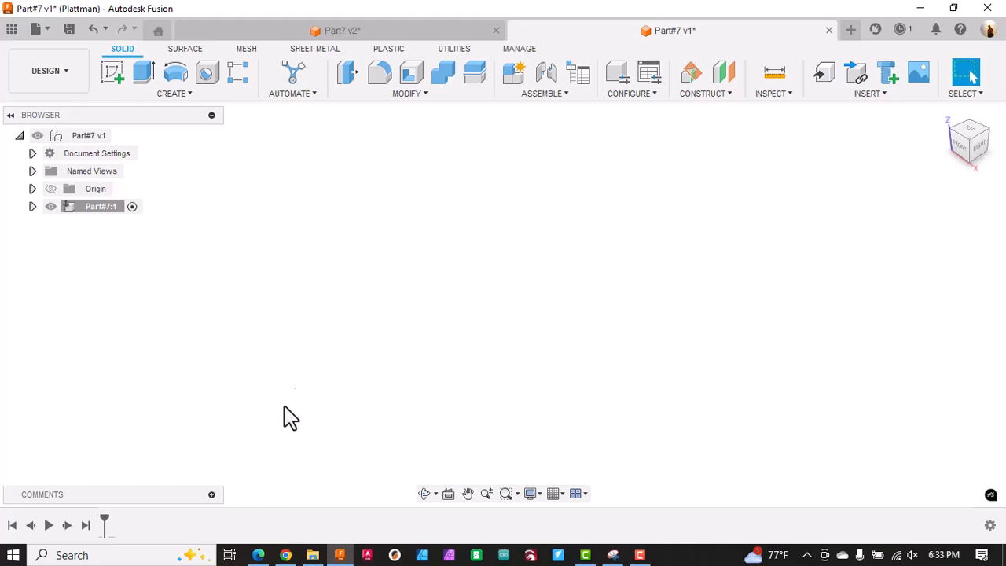
Step: Create a new sketch on the front (XZ) origin plane of the Part#7 component
{"action": "left_click", "coordinate": [116, 79]}
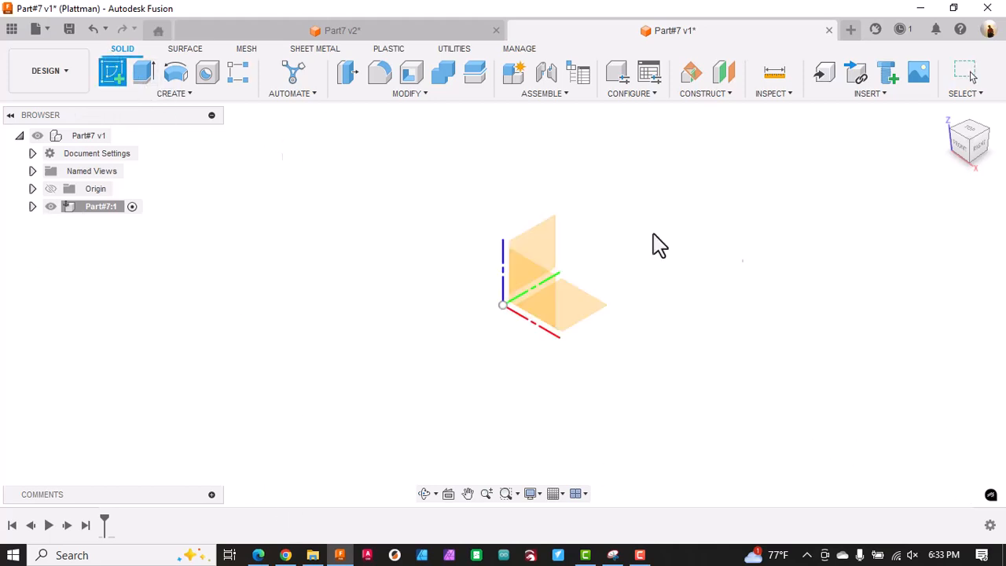
{"action": "left_click", "coordinate": [542, 295]}
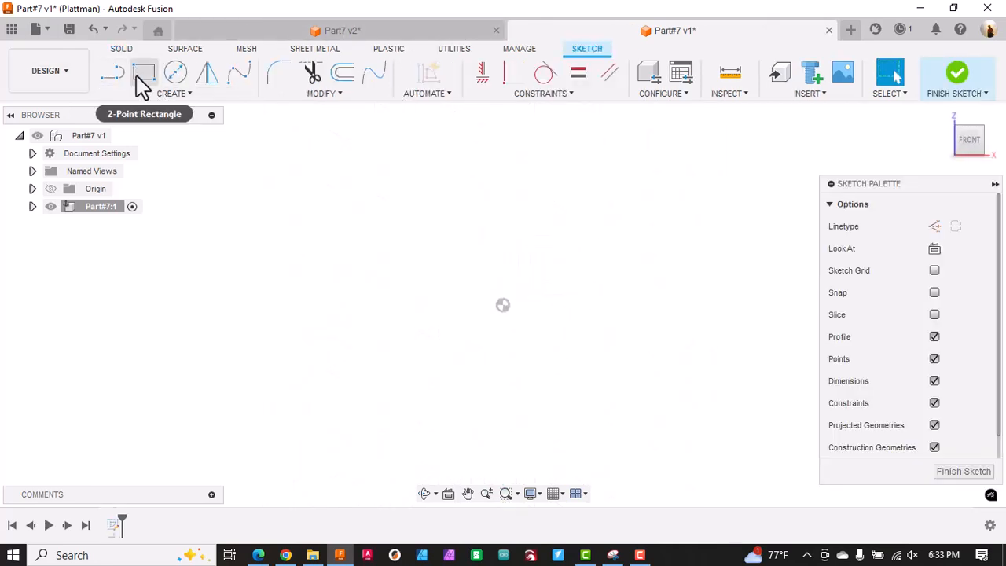
{"action": "left_click", "coordinate": [140, 77]}
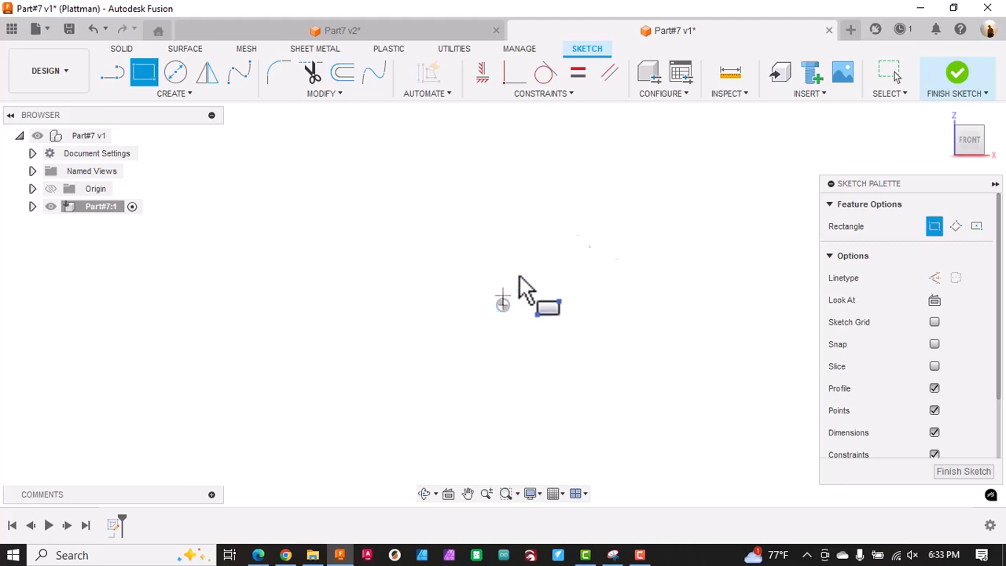
{"action": "left_click", "coordinate": [504, 305]}
{"action": "key", "text": "Escape"}
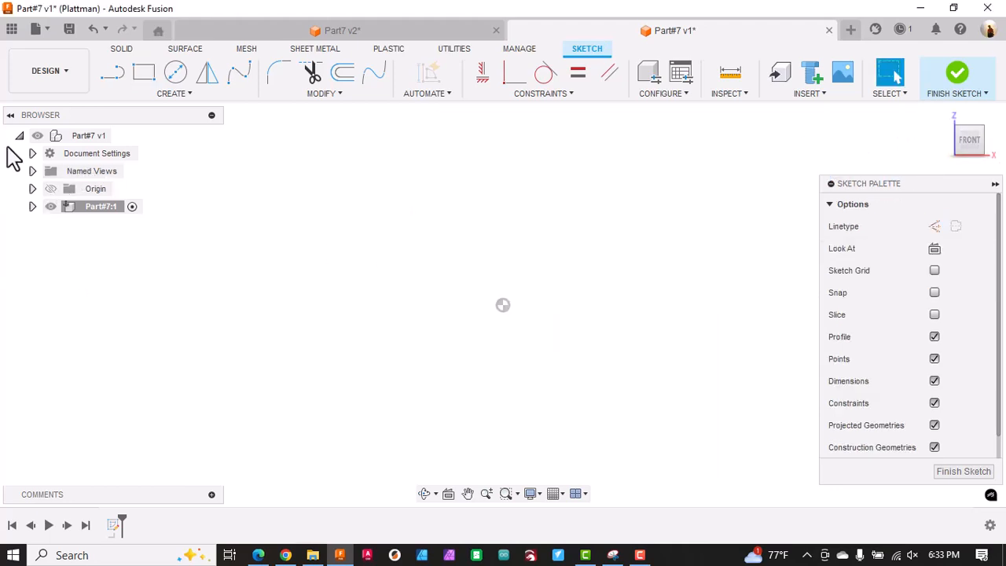
Step: Change the document's active units to inch (in), ouncemass without making them the default
{"action": "left_click", "coordinate": [32, 153]}
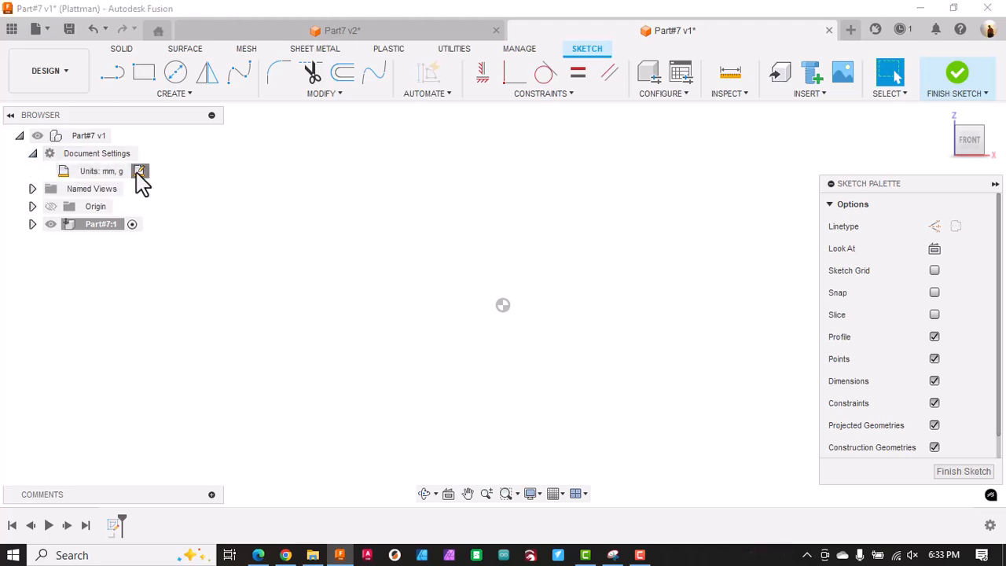
{"action": "left_click", "coordinate": [140, 171]}
{"action": "left_click", "coordinate": [779, 205]}
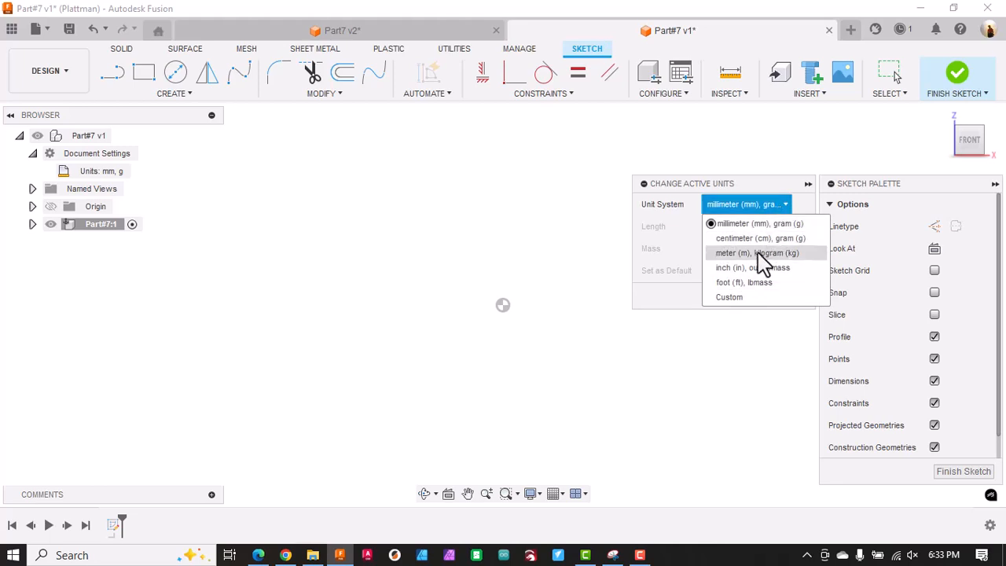
{"action": "left_click", "coordinate": [759, 267]}
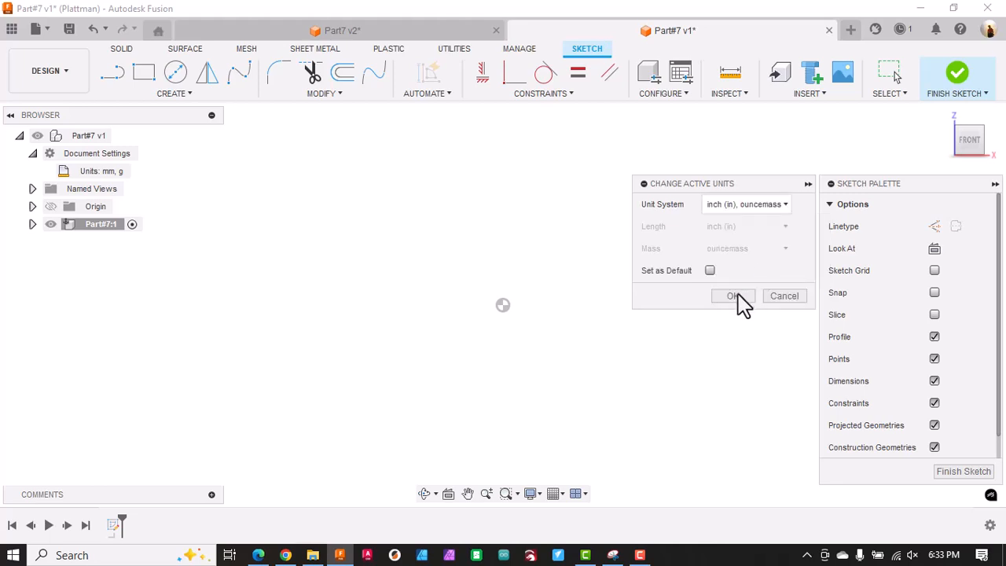
{"action": "left_click", "coordinate": [735, 296]}
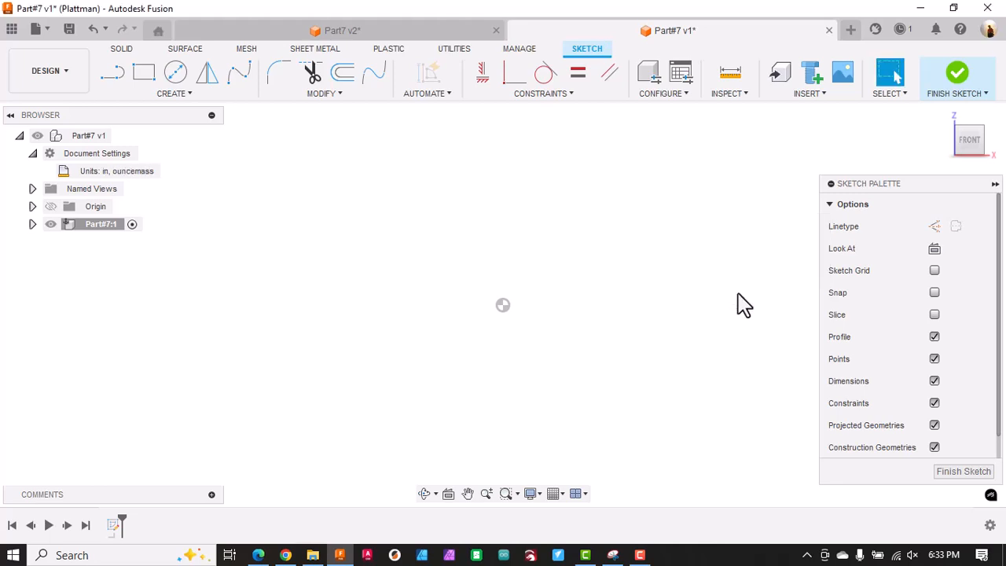
Step: Sketch a two-point rectangle up and to the right from the origin, 2.5 in high and 5 in wide
{"action": "left_click", "coordinate": [146, 75]}
{"action": "left_click", "coordinate": [503, 304]}
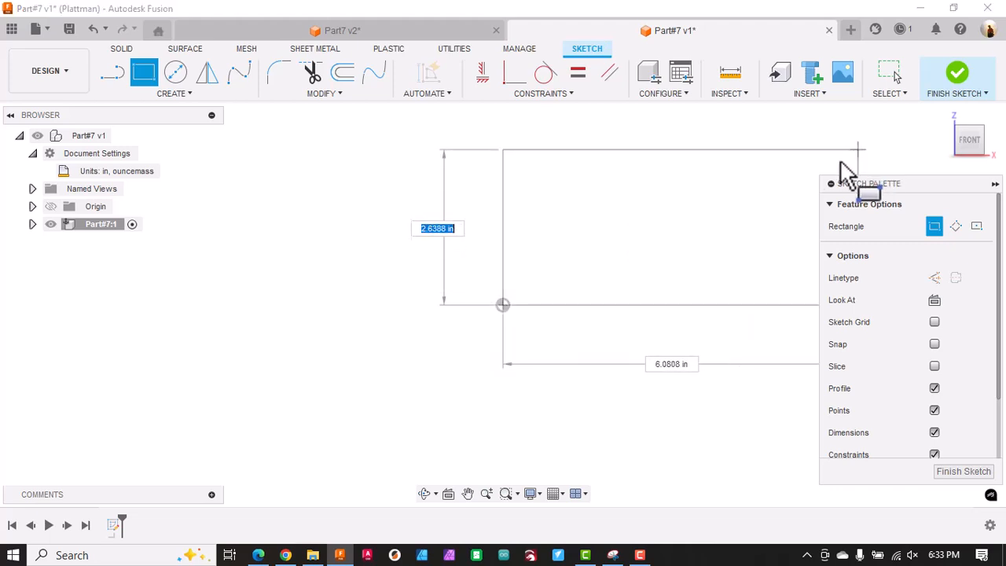
{"action": "key", "text": "Tab"}
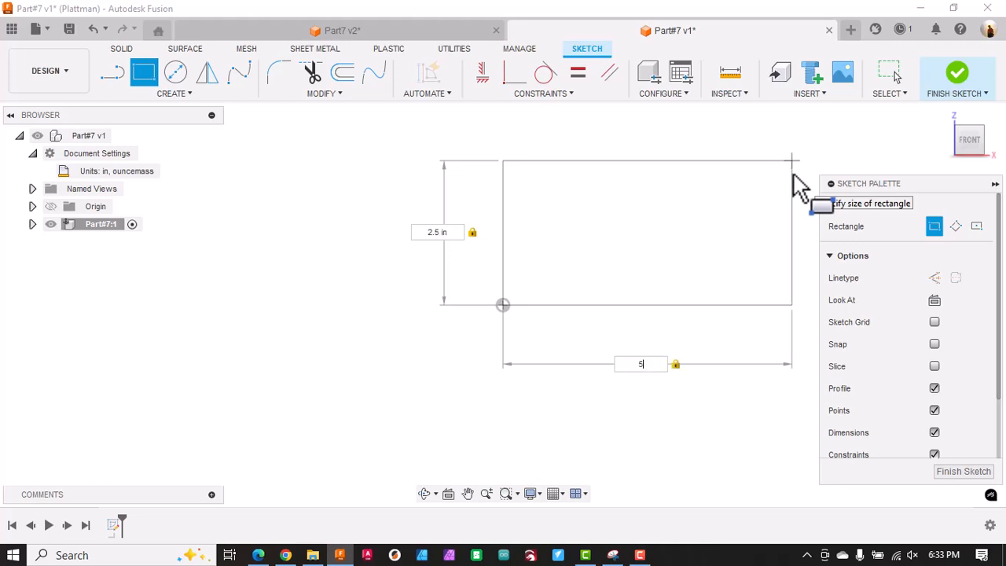
{"action": "key", "text": "Return"}
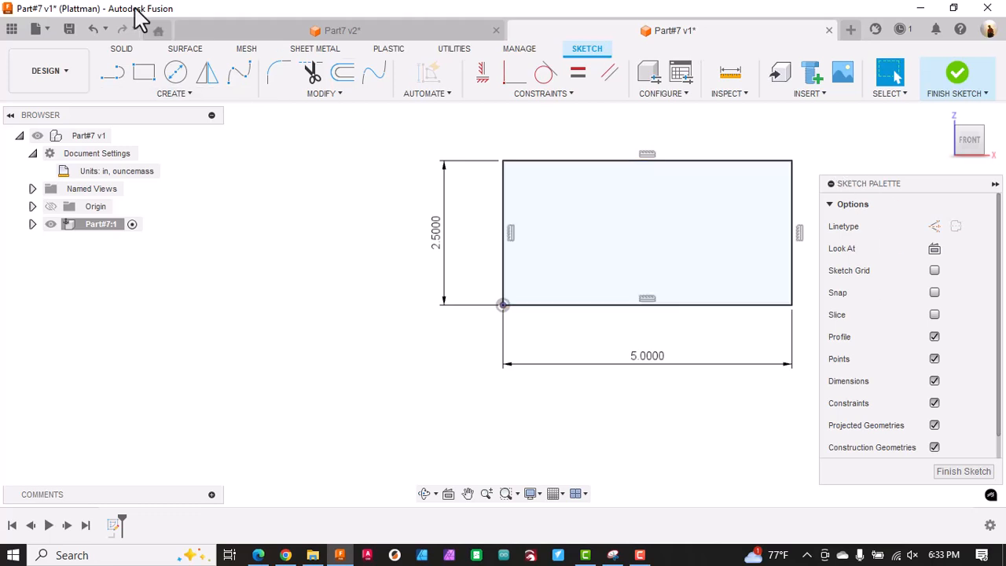
Step: Sketch a two-step stair line from the rectangle's top edge, about 1.24 in from its left edge, to its right edge, each drop about 0.74 in
{"action": "left_click", "coordinate": [115, 79]}
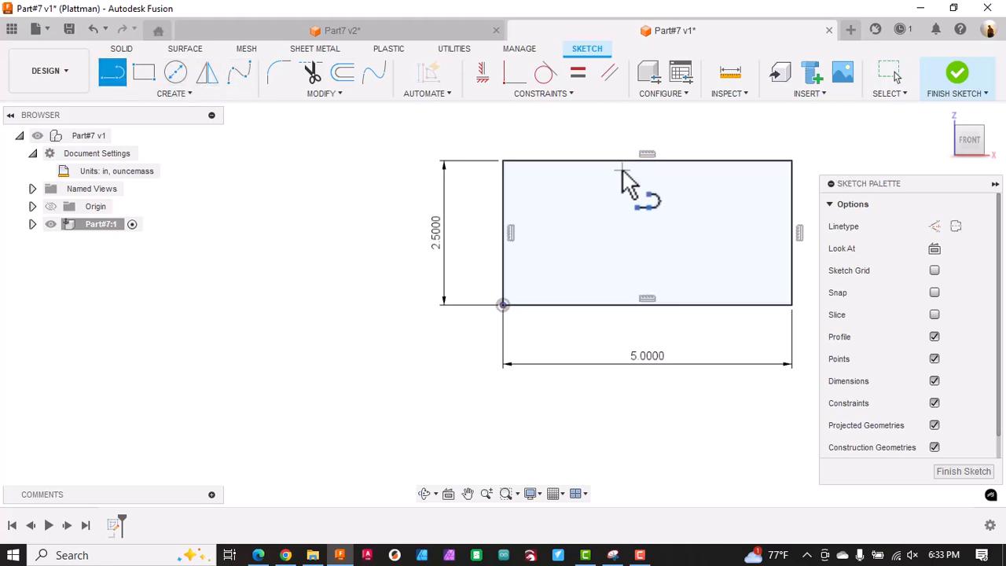
{"action": "left_click", "coordinate": [575, 161]}
{"action": "left_click", "coordinate": [575, 202]}
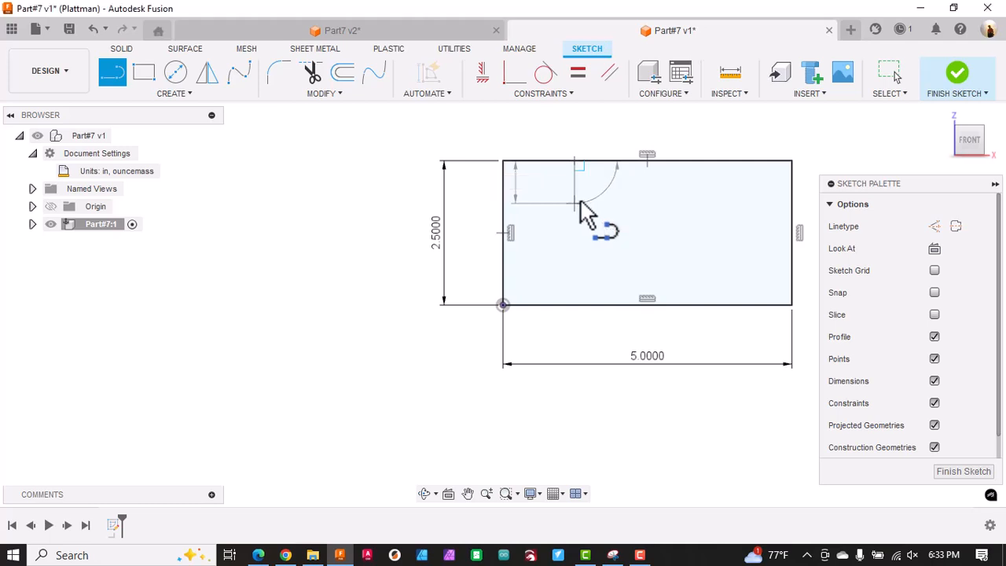
{"action": "left_click", "coordinate": [724, 203]}
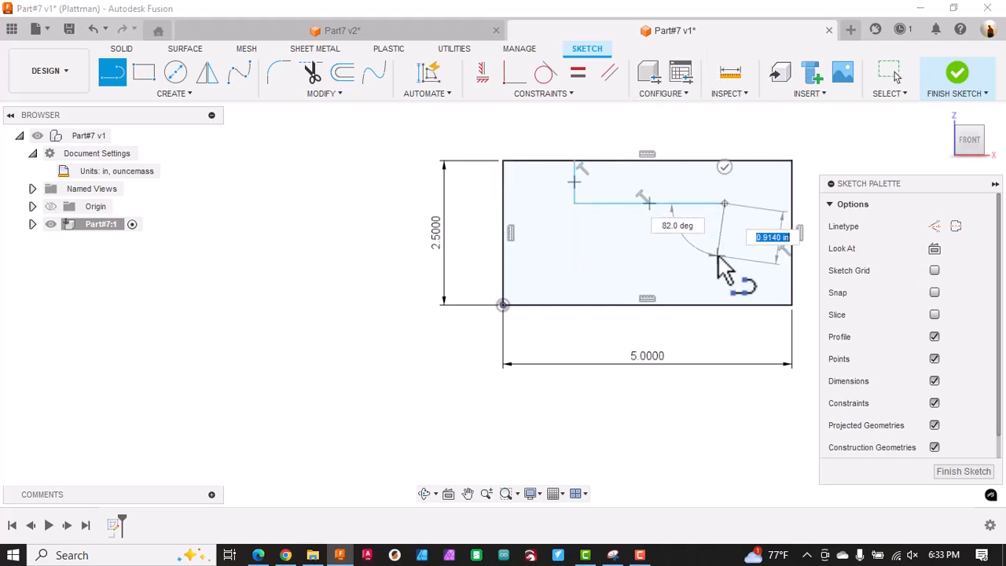
{"action": "left_click", "coordinate": [724, 246]}
{"action": "left_click", "coordinate": [792, 246]}
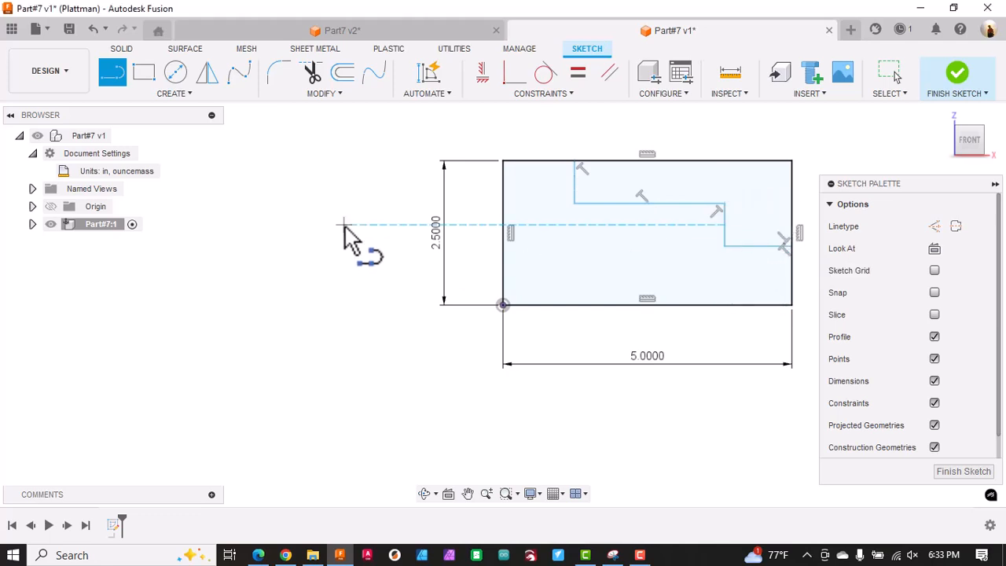
{"action": "key", "text": "Escape"}
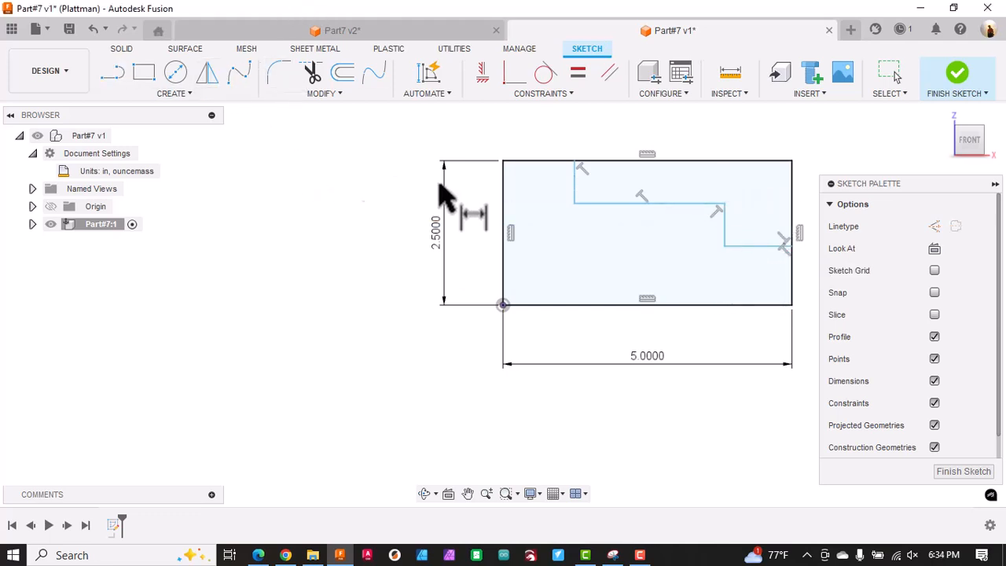
Step: Dimension the upper riser of the stair line to 0.8125 in
{"action": "left_click", "coordinate": [575, 189]}
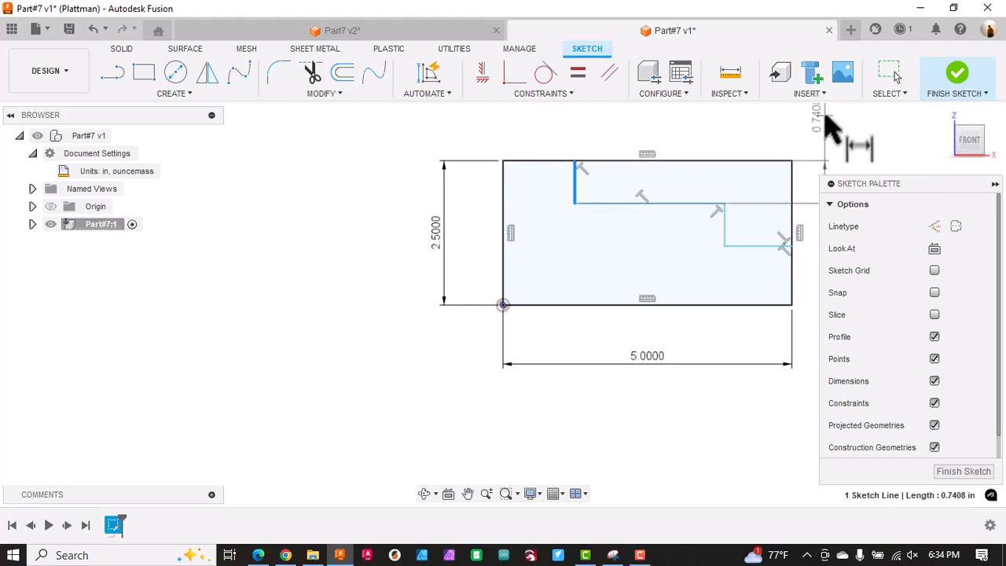
{"action": "left_click", "coordinate": [817, 122]}
{"action": "key", "text": "BackSpace"}
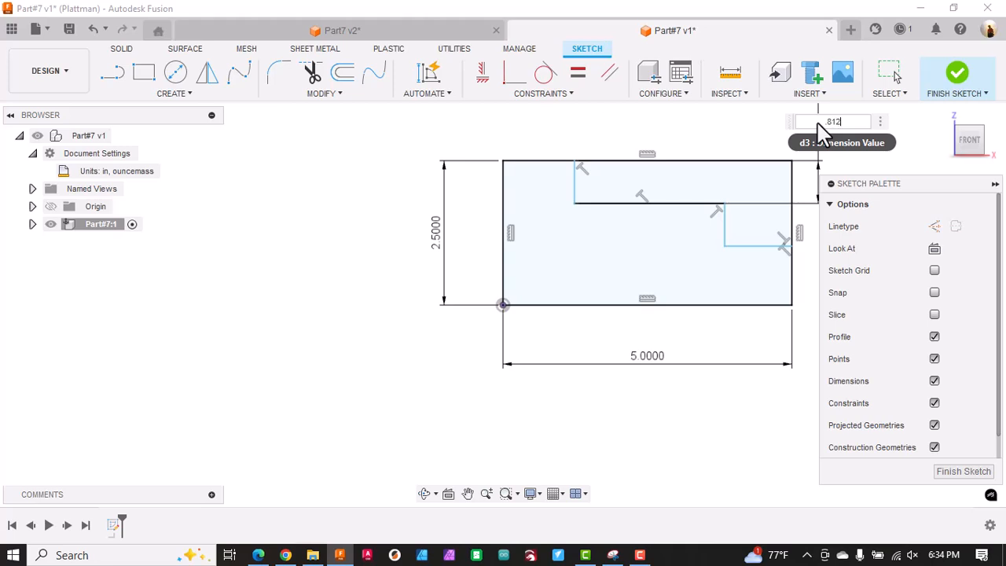
{"action": "type", "text": ".8125"}
{"action": "key", "text": "Return"}
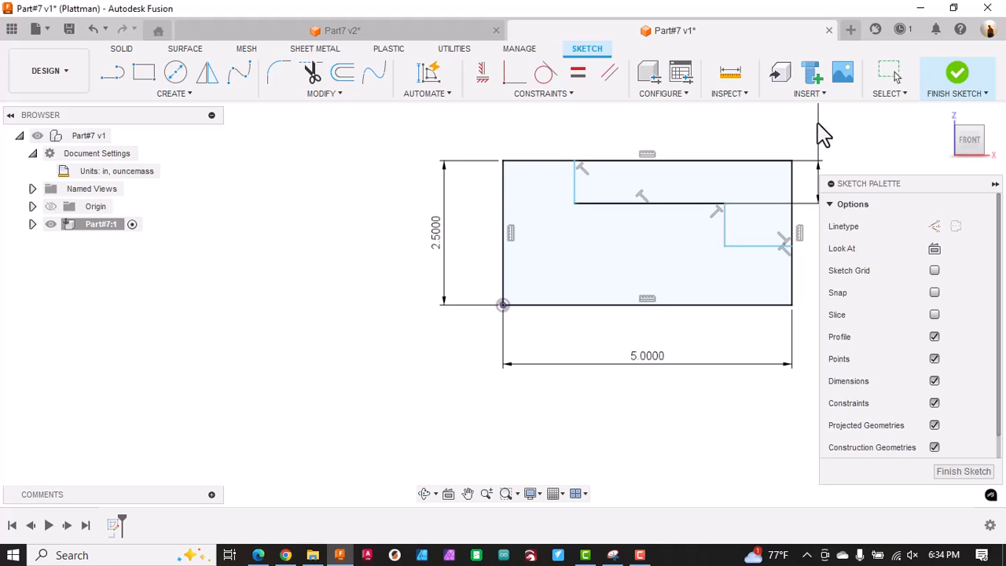
Step: Dimension the height from the rectangle's bottom edge to the lower tread as 0.8125 in
{"action": "left_click", "coordinate": [761, 246]}
{"action": "left_click", "coordinate": [759, 304]}
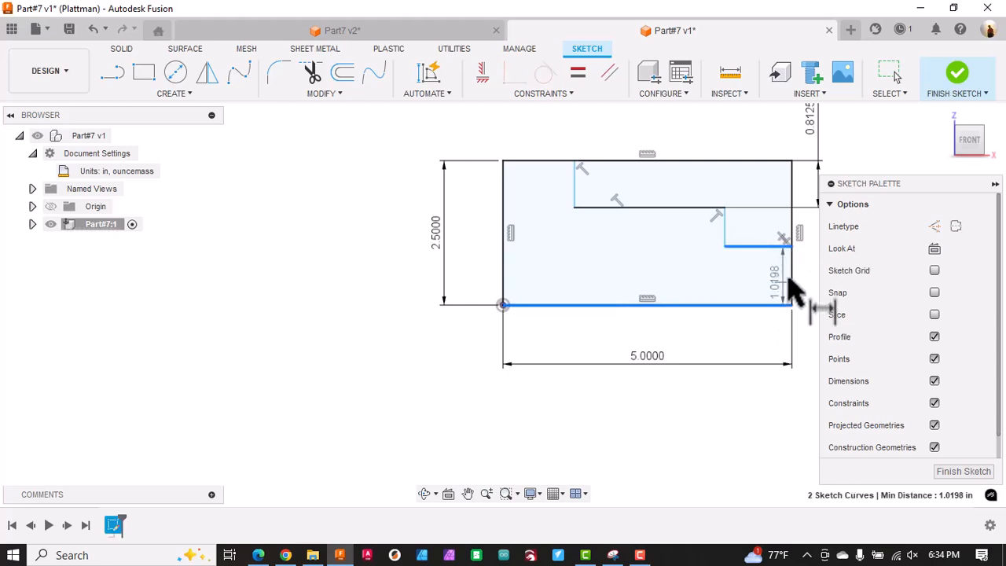
{"action": "middle_click_drag", "start_coordinate": [750, 276], "coordinate": [574, 264]}
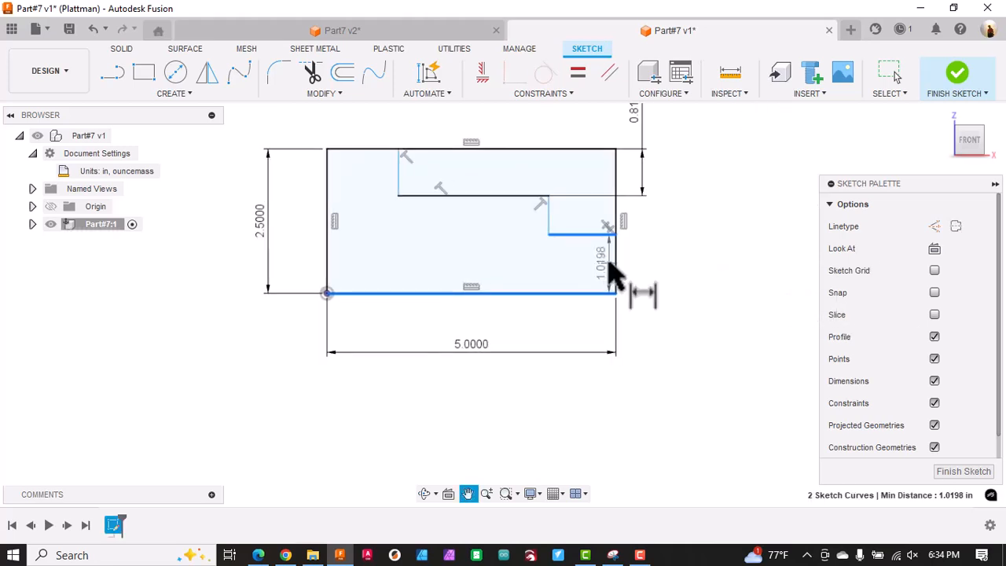
{"action": "left_click", "coordinate": [717, 290]}
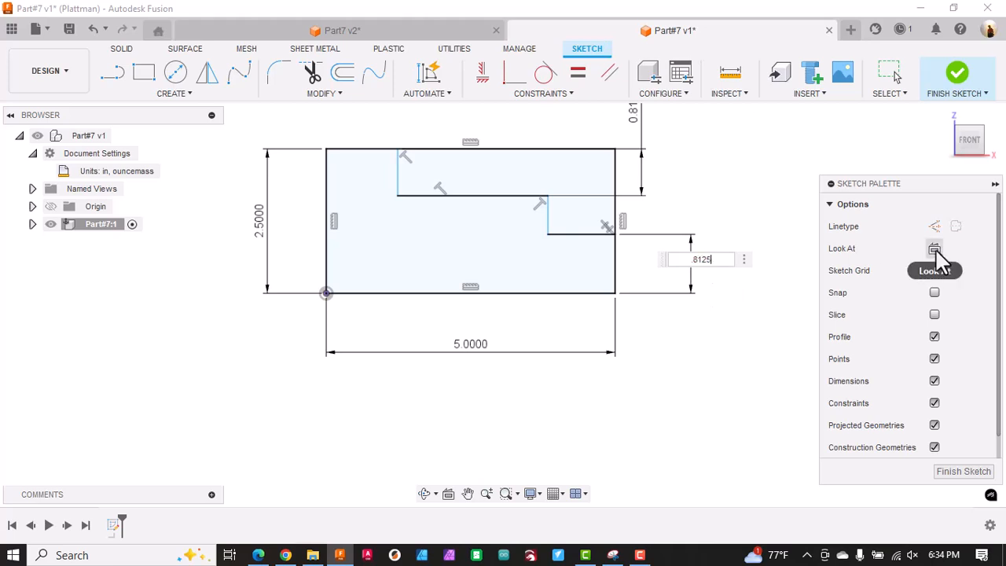
{"action": "key", "text": "Return"}
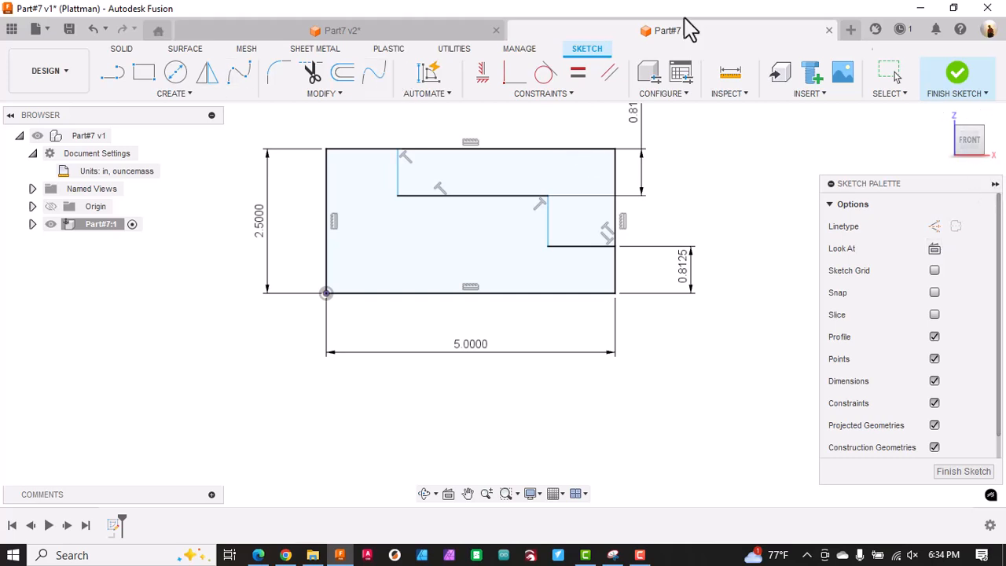
{"action": "key", "text": "Escape"}
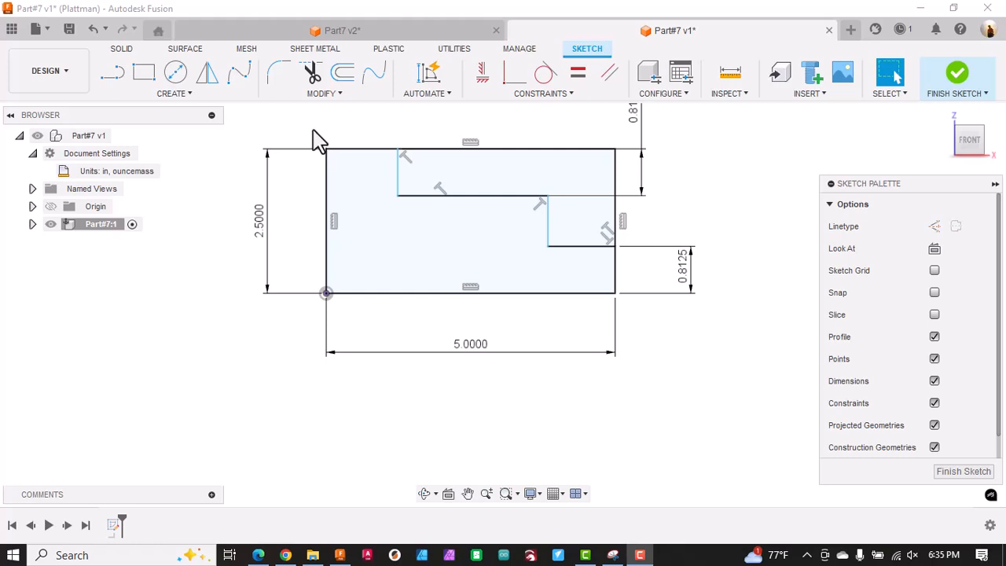
Step: Dimension the distance from the rectangle's left edge to the upper riser as 1.625 in
{"action": "key", "text": "d"}
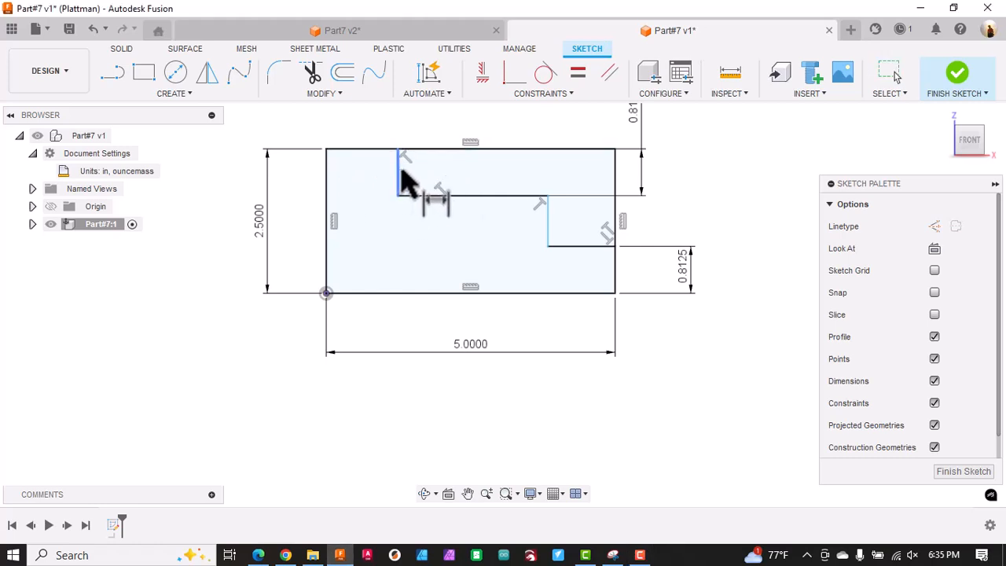
{"action": "left_click", "coordinate": [397, 169]}
{"action": "left_click", "coordinate": [328, 182]}
{"action": "left_click", "coordinate": [358, 136]}
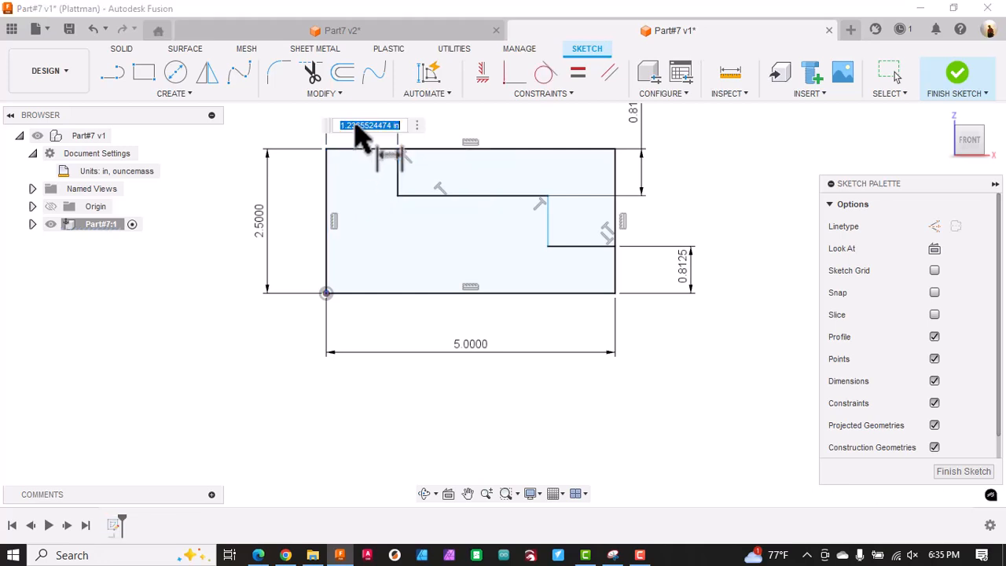
{"action": "type", "text": "1.625"}
{"action": "key", "text": "Return"}
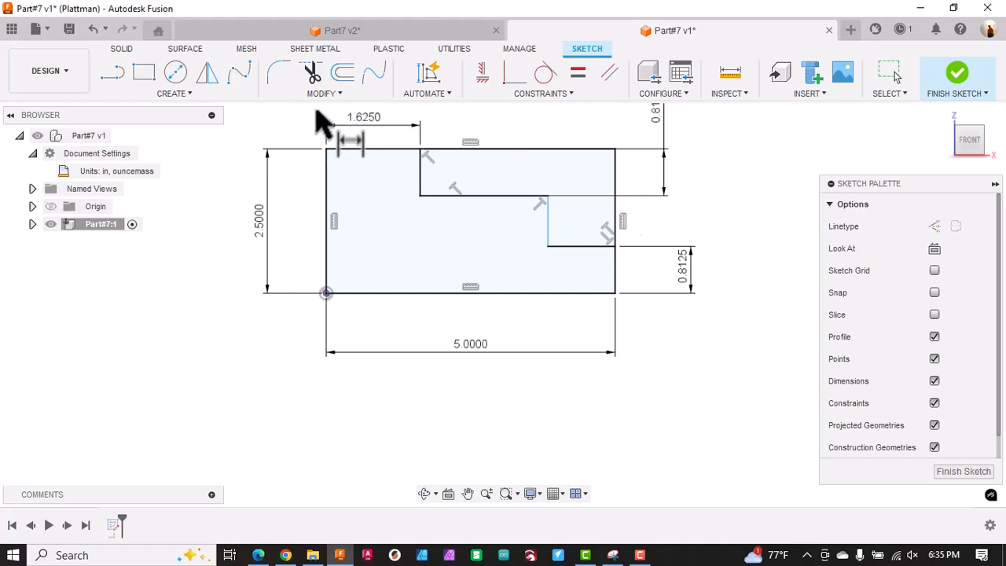
Step: Dimension the lower tread's length to 1.625 in
{"action": "left_click", "coordinate": [594, 248]}
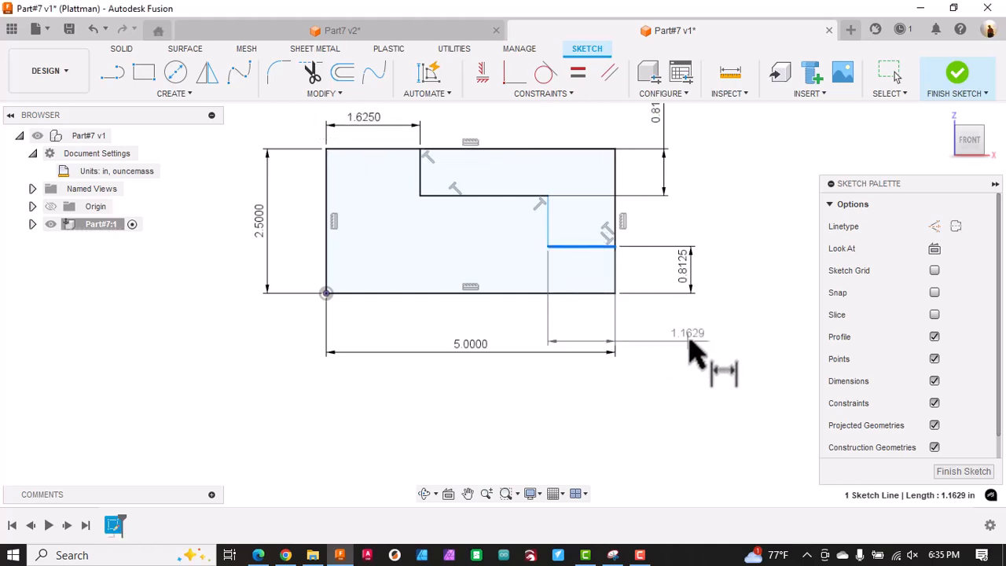
{"action": "left_click", "coordinate": [689, 340]}
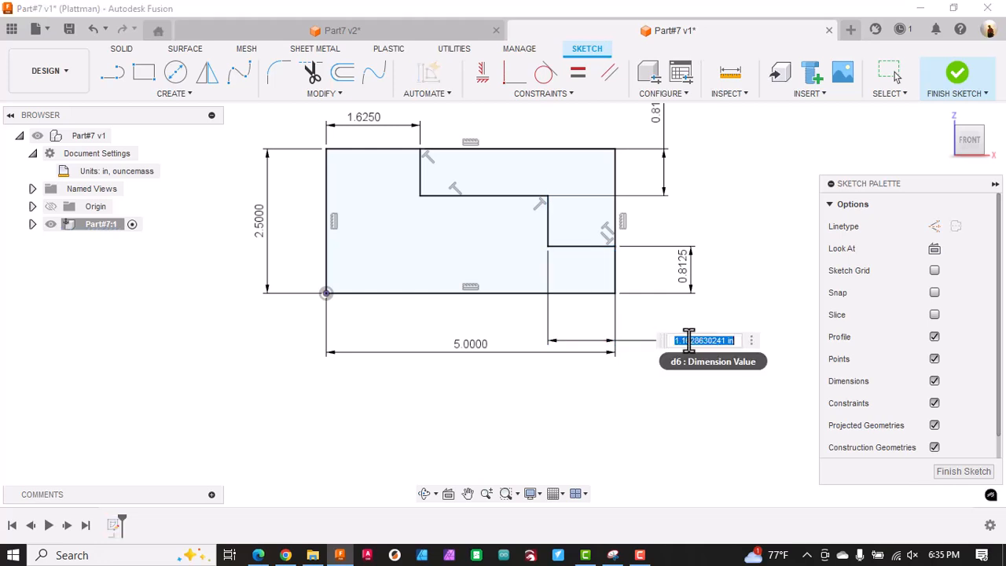
{"action": "type", "text": "1.625"}
{"action": "key", "text": "Return"}
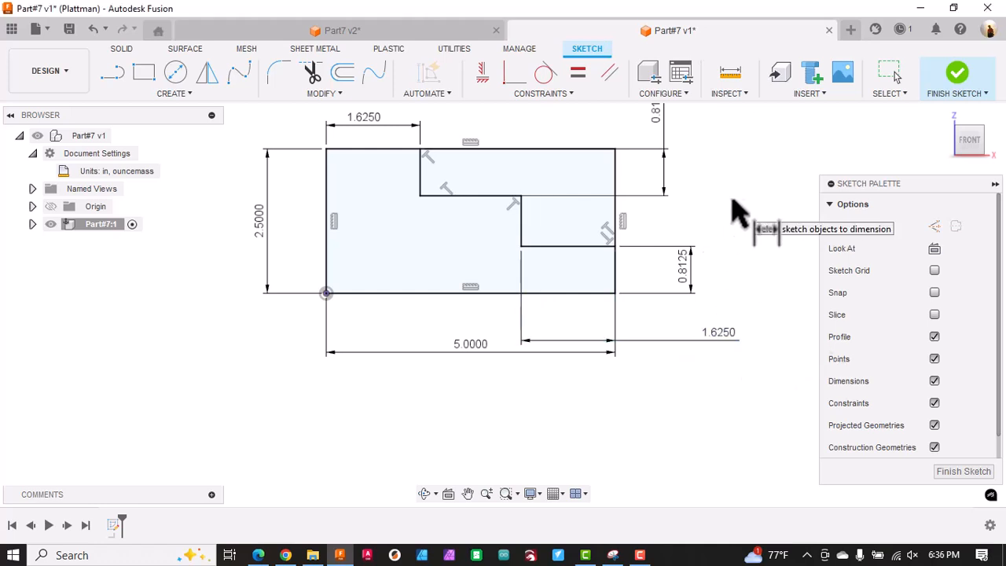
Step: Trim the rectangle's top and right edges beyond the stair line so only the stepped profile remains
{"action": "left_click", "coordinate": [312, 72]}
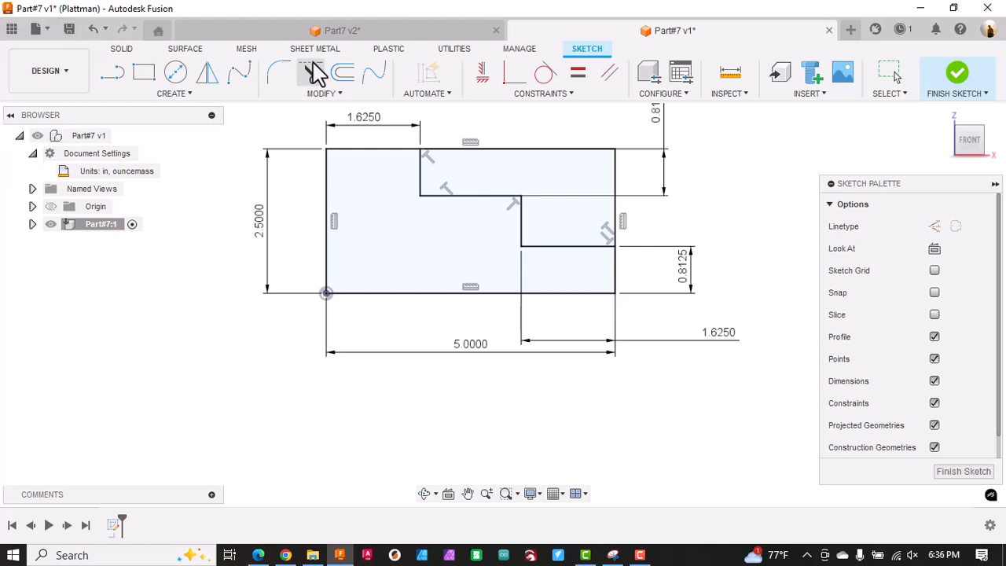
{"action": "left_click", "coordinate": [607, 171]}
{"action": "left_click", "coordinate": [606, 165]}
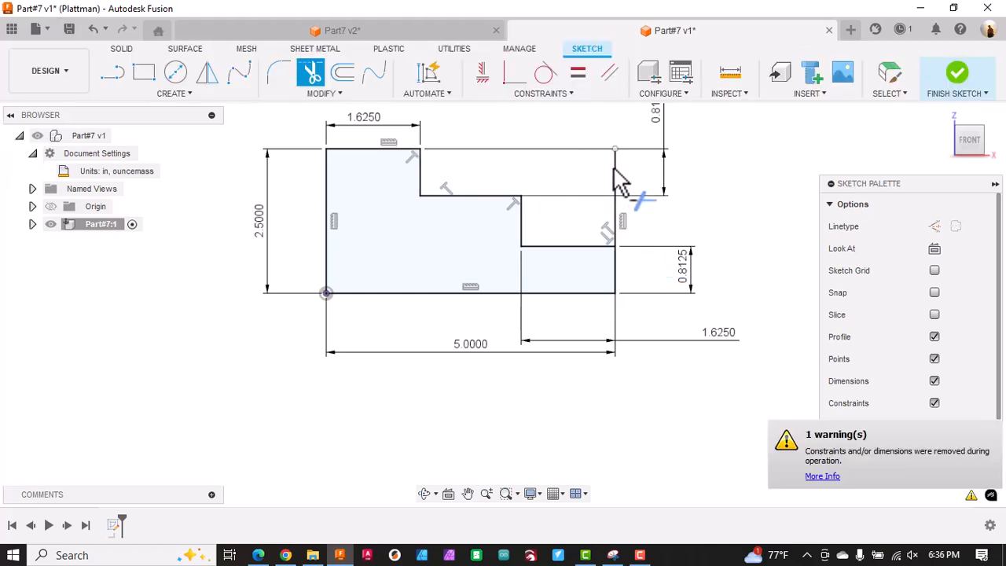
{"action": "left_click", "coordinate": [619, 180]}
Step: Extrude the stepped profile 1.5 in as a new body
{"action": "scroll", "coordinate": [638, 212], "scroll_direction": "down", "scroll_amount": 2}
{"action": "mouse_move", "coordinate": [643, 219]}
{"action": "middle_mouse_down", "text": "shift"}
{"action": "mouse_move", "coordinate": [641, 206]}
{"action": "mouse_move", "coordinate": [590, 227]}
{"action": "mouse_move", "coordinate": [596, 242]}
{"action": "middle_mouse_up", "text": "shift"}
{"action": "key", "text": "e"}
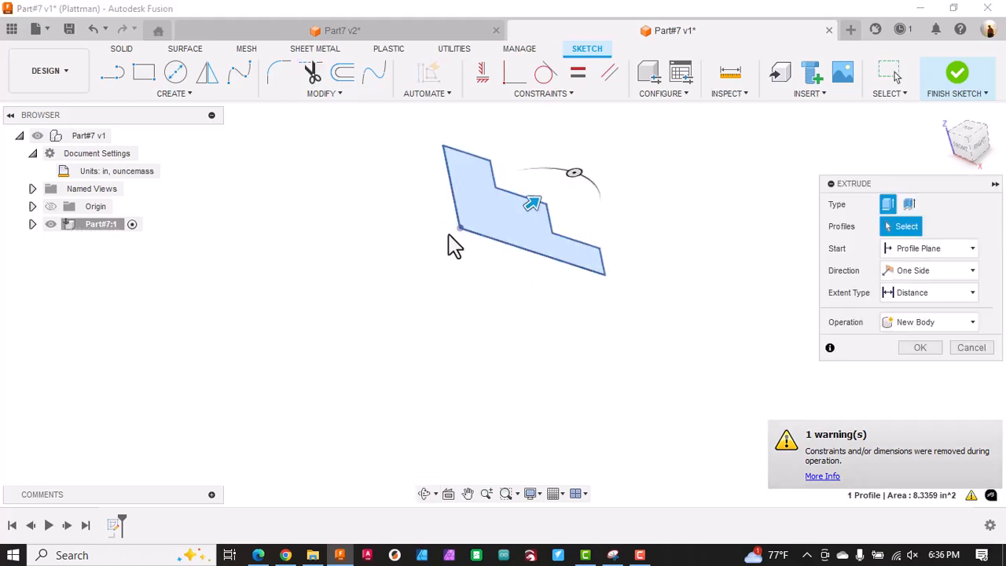
{"action": "left_click", "coordinate": [513, 206]}
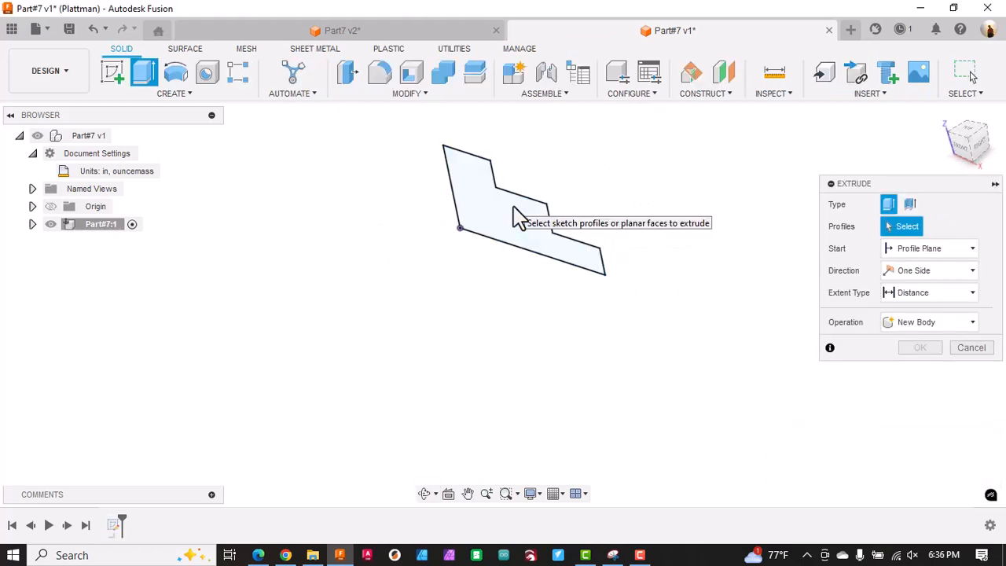
{"action": "left_click", "coordinate": [531, 228]}
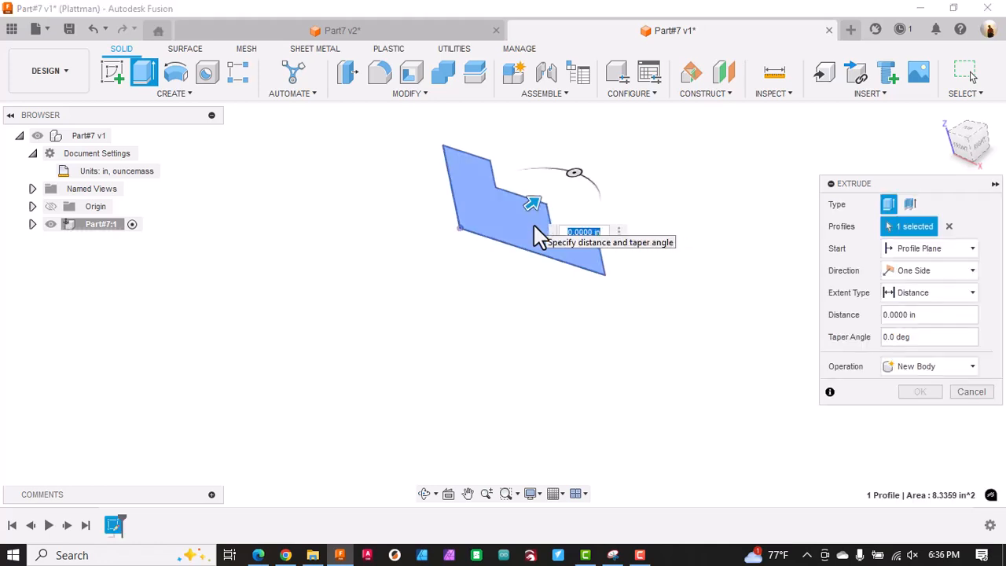
{"action": "type", "text": "1"}
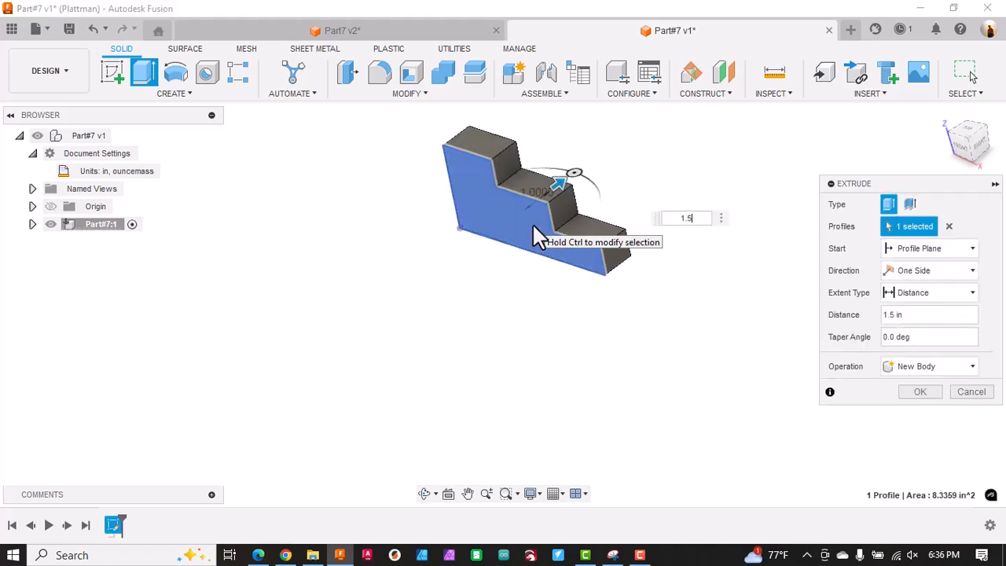
{"action": "type", "text": ".5"}
{"action": "key", "text": "Return"}
{"action": "middle_click_drag", "start_coordinate": [550, 213], "coordinate": [548, 283]}
{"action": "scroll", "coordinate": [532, 294], "scroll_direction": "up", "scroll_amount": 1}
{"action": "scroll", "coordinate": [534, 288], "scroll_direction": "down", "scroll_amount": 2}
{"action": "scroll", "coordinate": [535, 288], "scroll_direction": "up", "scroll_amount": 4}
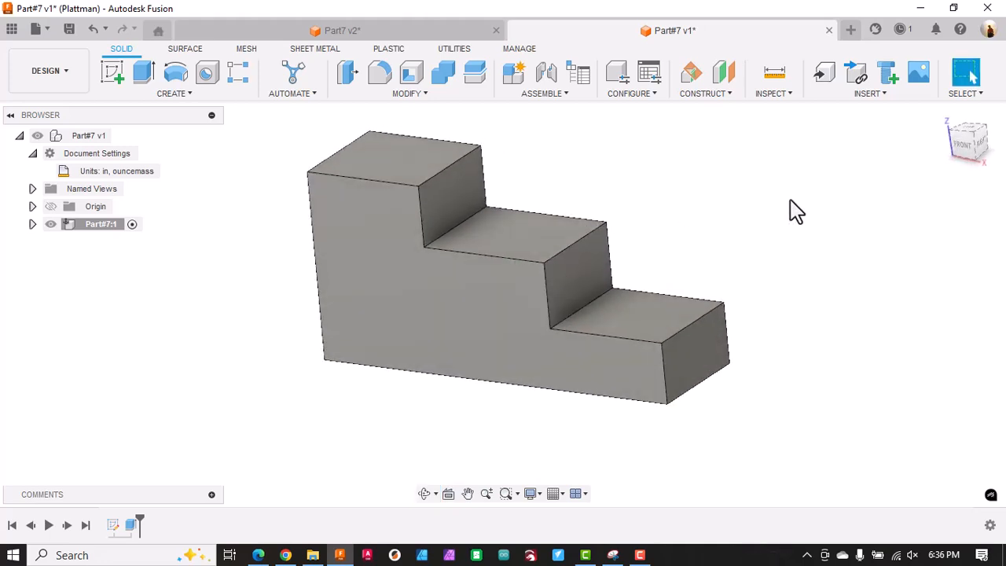
{"action": "key", "text": "a"}
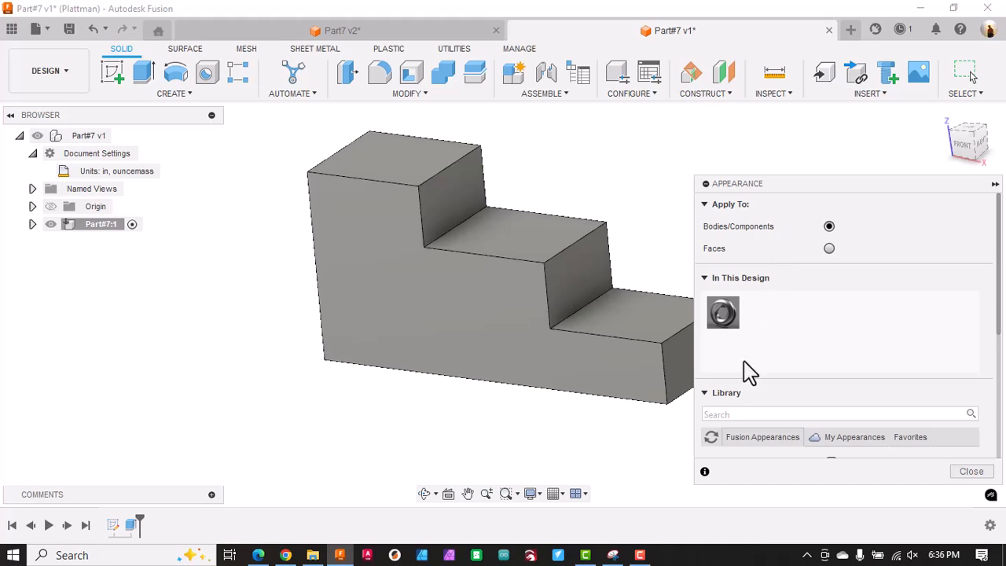
{"action": "scroll", "coordinate": [750, 405], "scroll_direction": "down", "scroll_amount": 3}
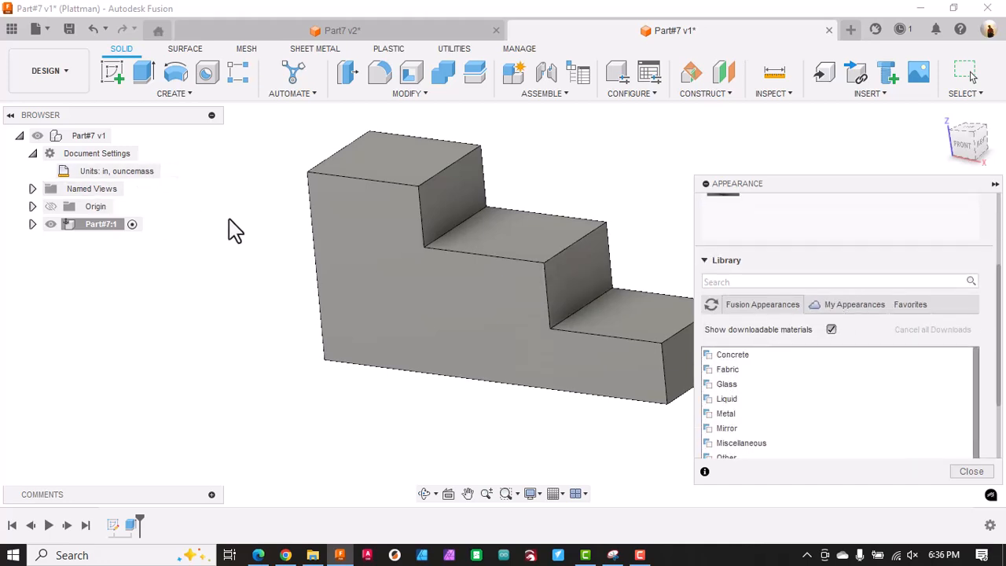
{"action": "left_click", "coordinate": [91, 156]}
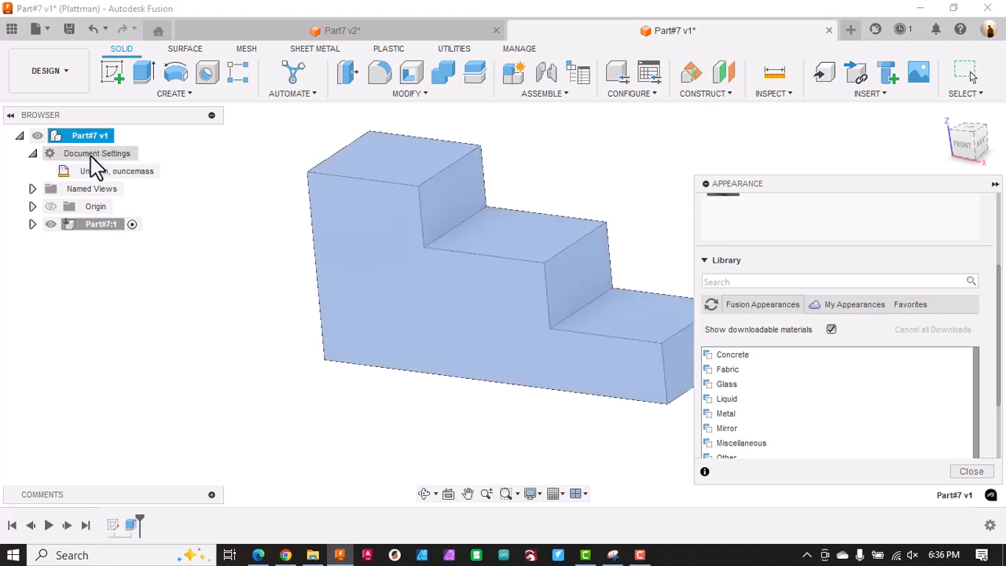
{"action": "left_click", "coordinate": [94, 136]}
{"action": "left_click", "coordinate": [90, 136]}
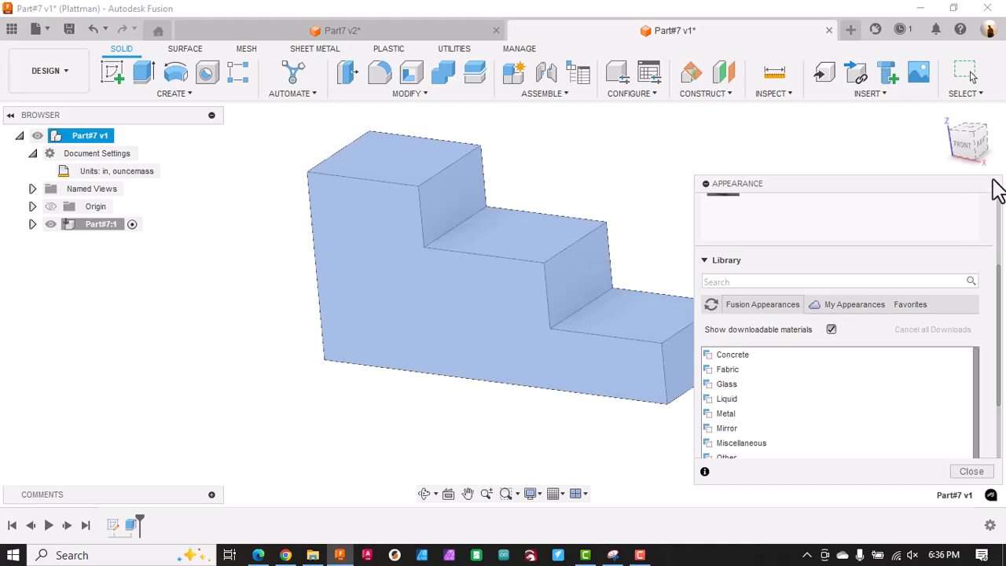
{"action": "left_click", "coordinate": [92, 142]}
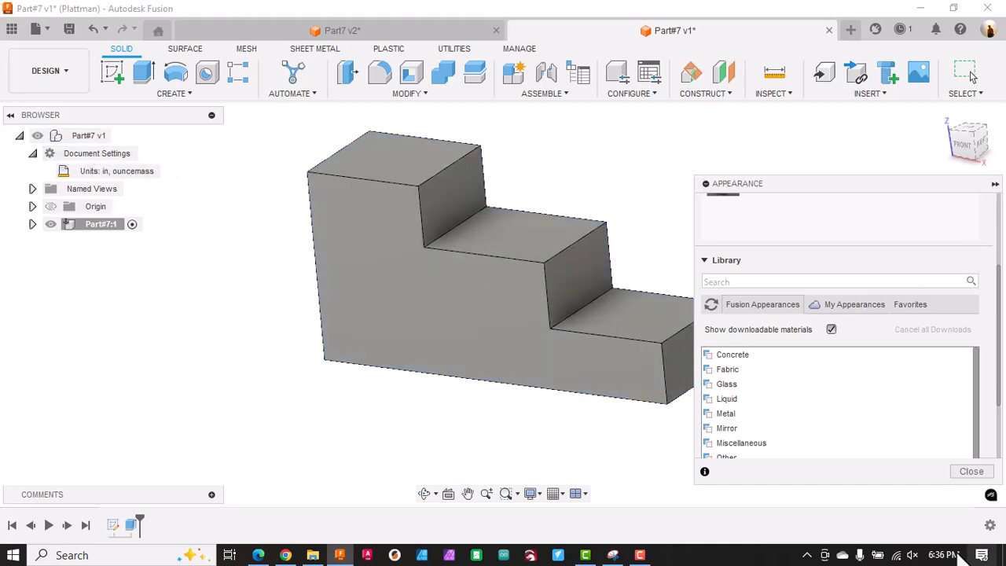
{"action": "left_click", "coordinate": [972, 473]}
Step: Assign the Aluminum physical material from the Fusion Material Library to the stepped body
{"action": "right_click", "coordinate": [88, 137]}
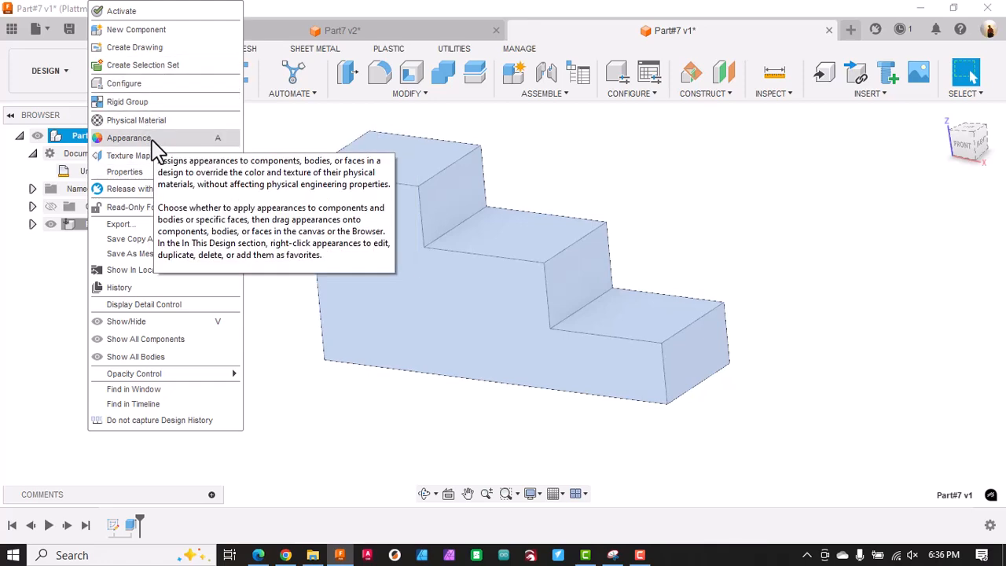
{"action": "left_click", "coordinate": [163, 119]}
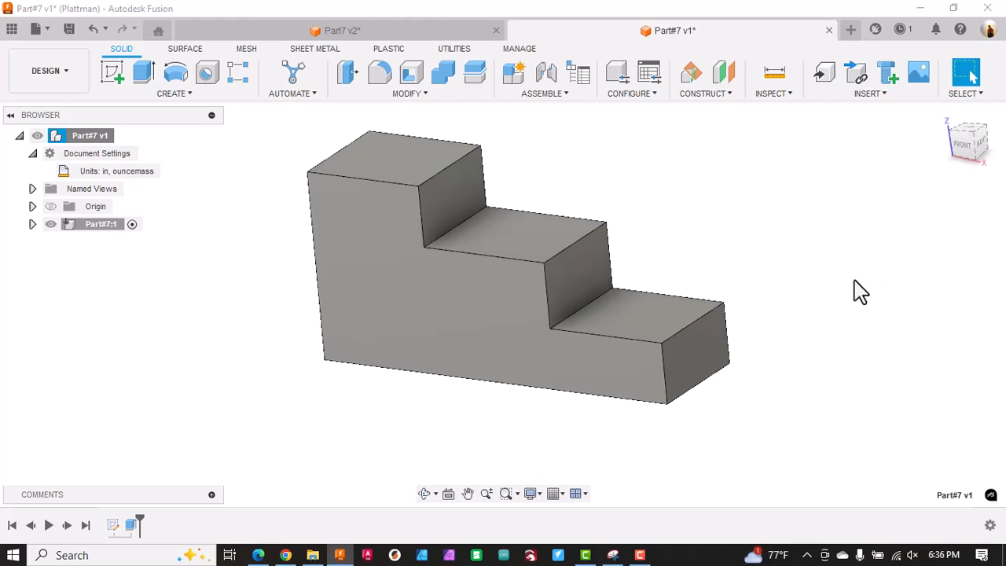
{"action": "scroll", "coordinate": [808, 377], "scroll_direction": "down", "scroll_amount": 2}
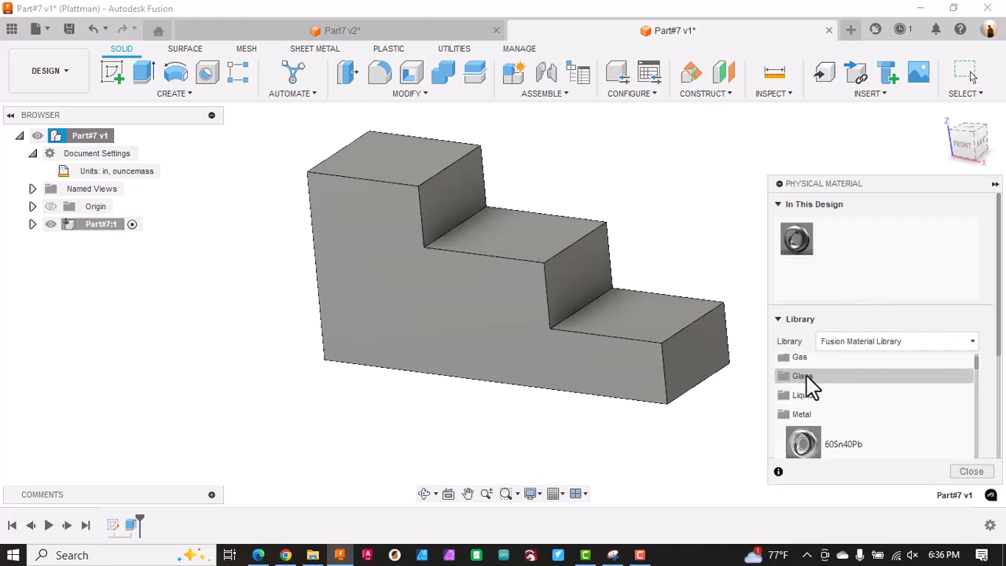
{"action": "scroll", "coordinate": [810, 385], "scroll_direction": "down", "scroll_amount": 2}
{"action": "left_click_drag", "start_coordinate": [805, 427], "coordinate": [684, 370]}
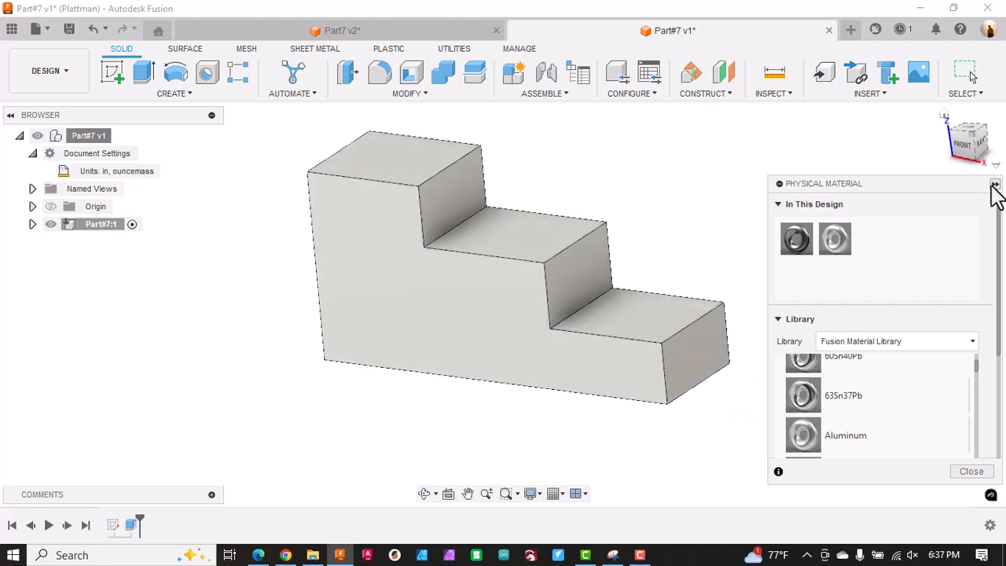
{"action": "left_click", "coordinate": [975, 471]}
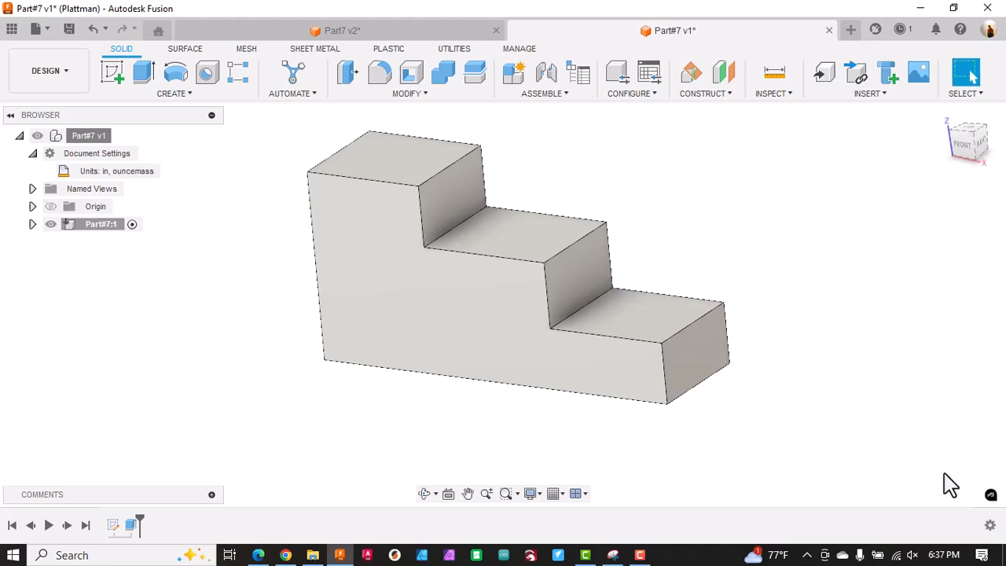
Step: Insert the r-a-platt-logo-002 image from the raplatt etsy art folder as a decal on the middle step's top face
{"action": "left_click", "coordinate": [878, 98]}
{"action": "left_click", "coordinate": [861, 154]}
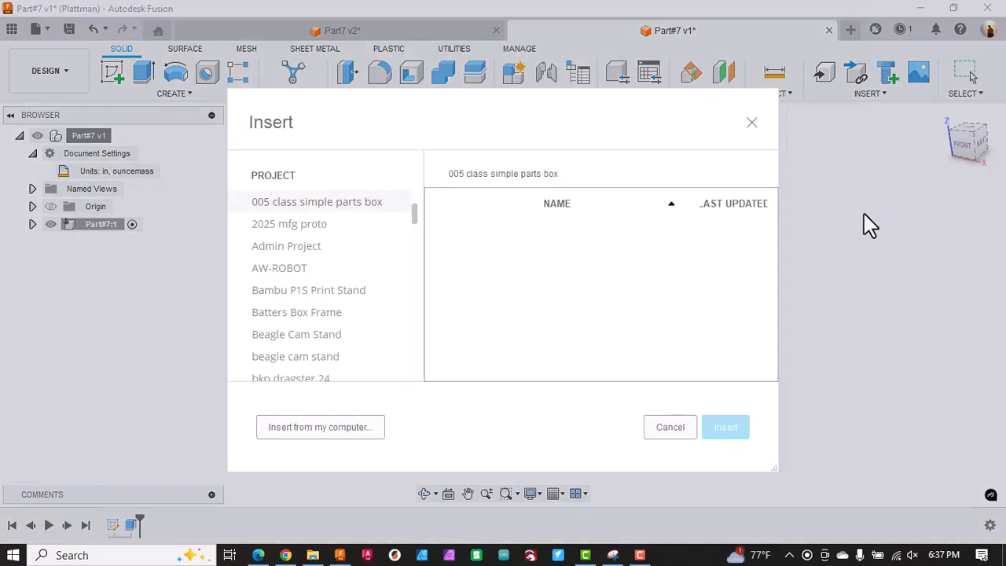
{"action": "left_click", "coordinate": [318, 427]}
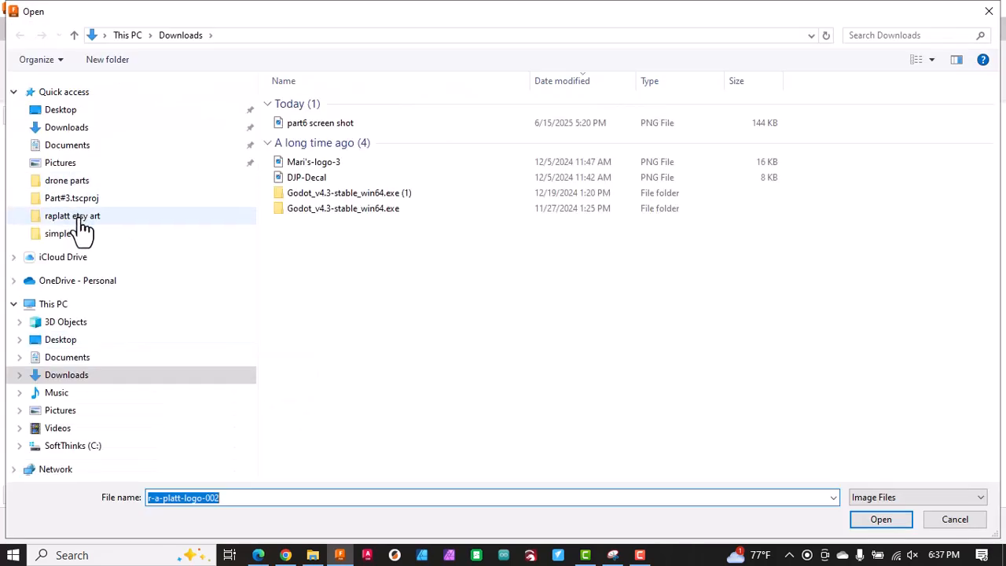
{"action": "left_click", "coordinate": [81, 223]}
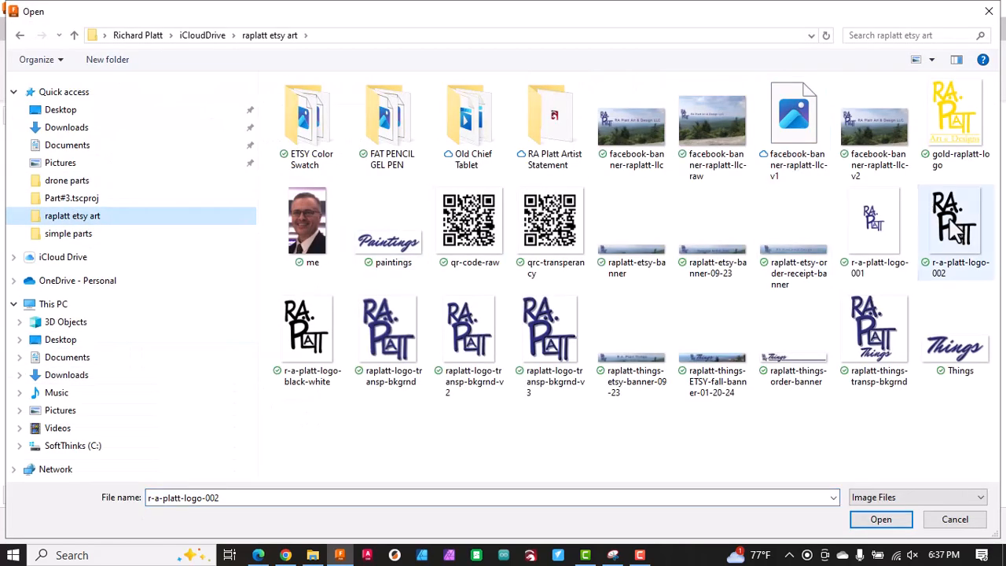
{"action": "left_click", "coordinate": [883, 522]}
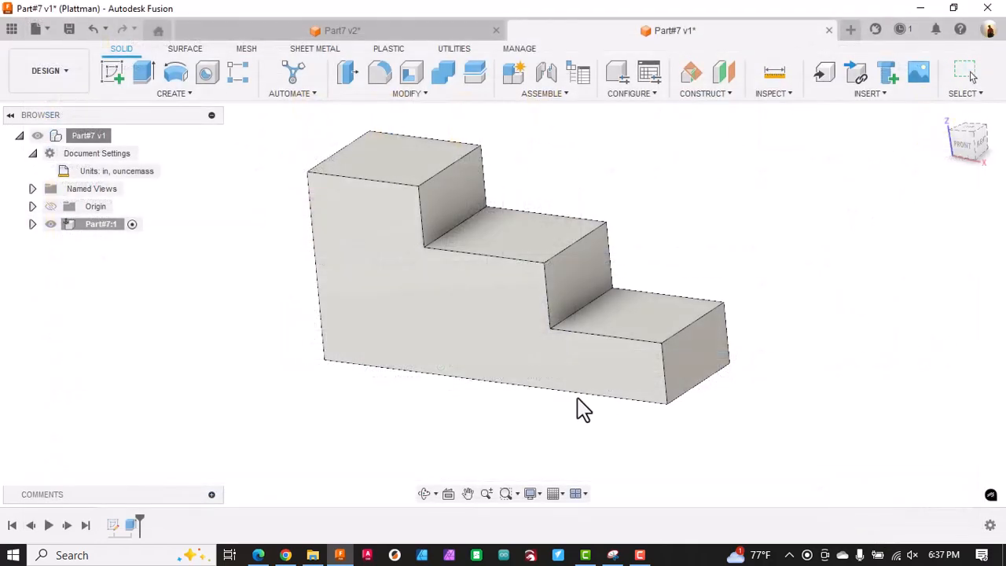
{"action": "left_click", "coordinate": [505, 233]}
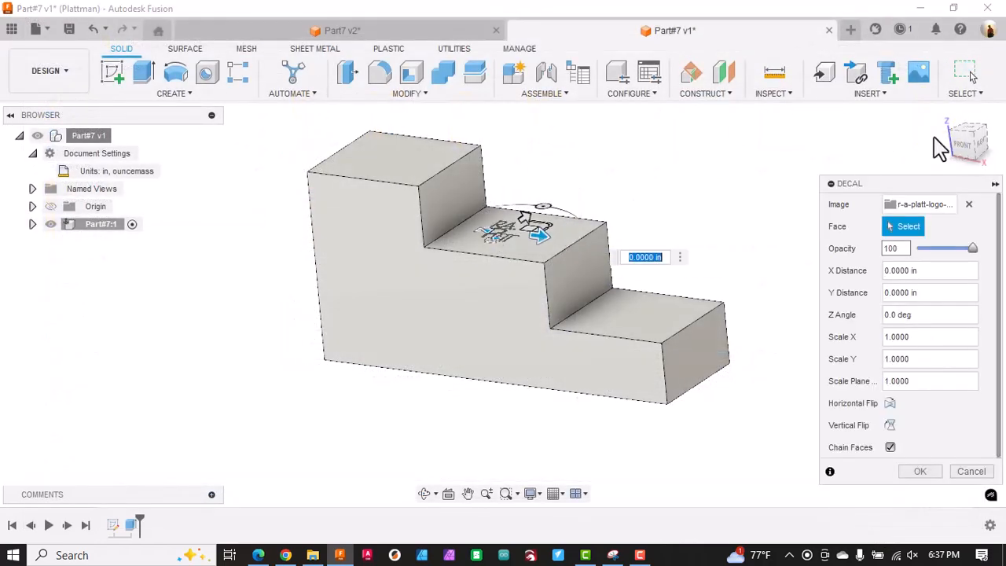
Step: Rotate the decal about 90 degrees counterclockwise, enlarge it by about 1.87 and shift it toward the middle of the step's face
{"action": "left_click", "coordinate": [968, 132]}
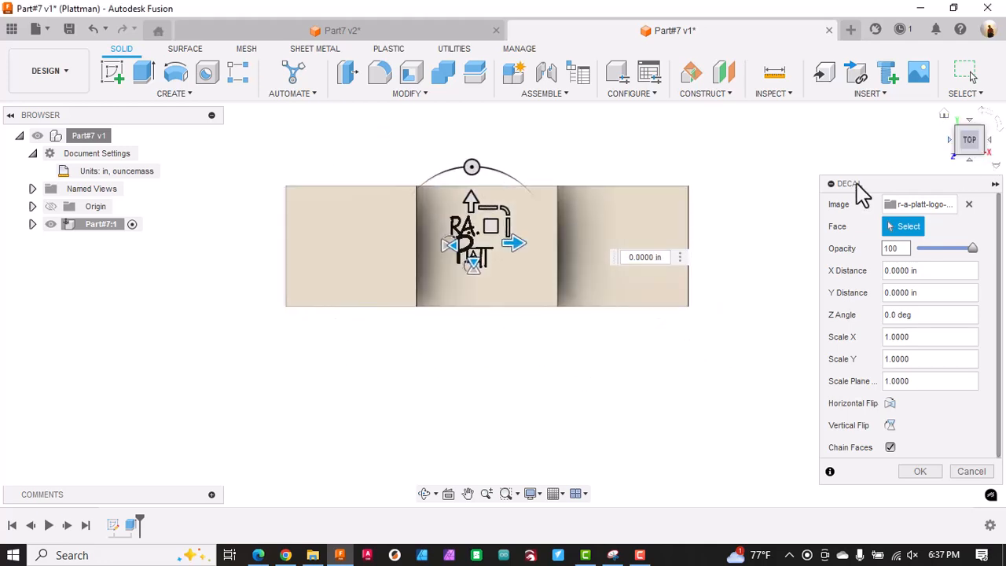
{"action": "left_click_drag", "start_coordinate": [470, 162], "coordinate": [377, 245]}
{"action": "left_click_drag", "start_coordinate": [437, 209], "coordinate": [416, 182]}
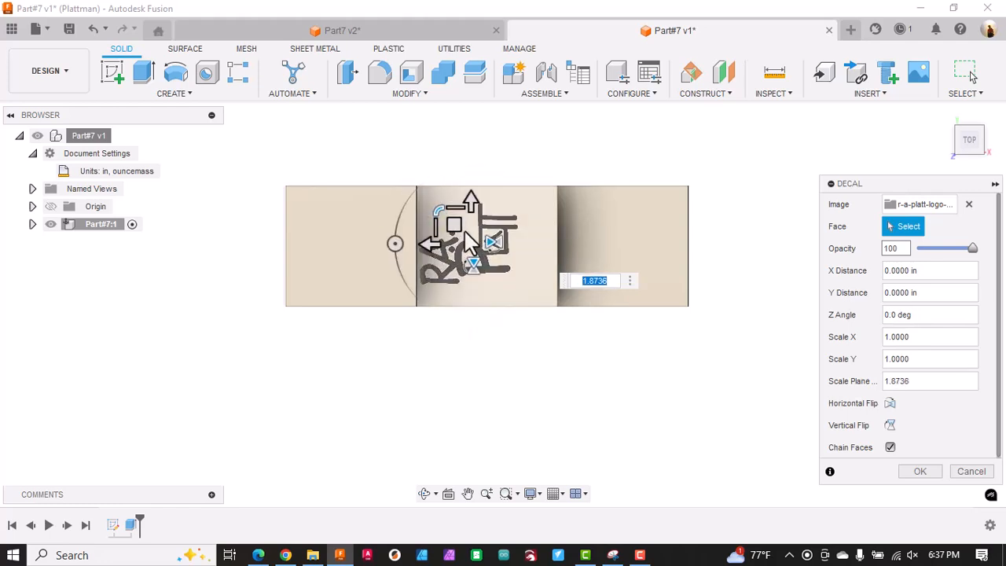
{"action": "left_click_drag", "start_coordinate": [461, 223], "coordinate": [494, 221]}
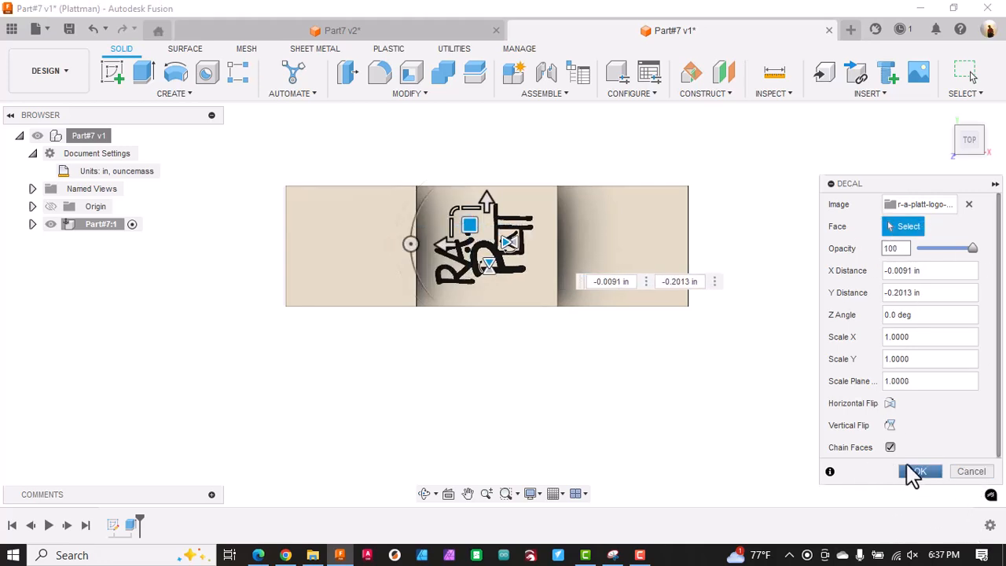
{"action": "left_click", "coordinate": [914, 474]}
Step: Return the model to the home view and save the design with the version description User Saved
{"action": "left_click", "coordinate": [946, 116]}
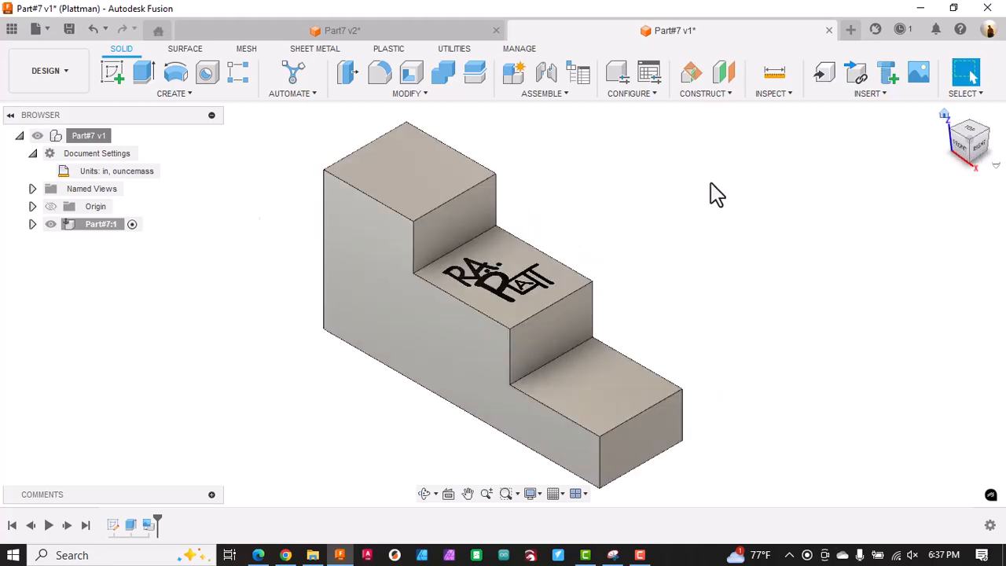
{"action": "left_click", "coordinate": [77, 29]}
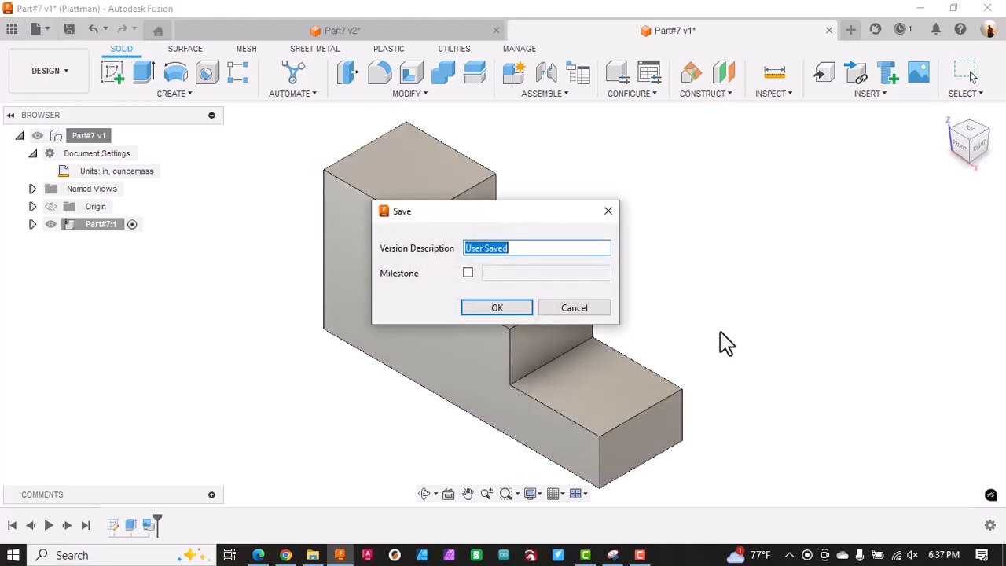
{"action": "left_click", "coordinate": [496, 309]}
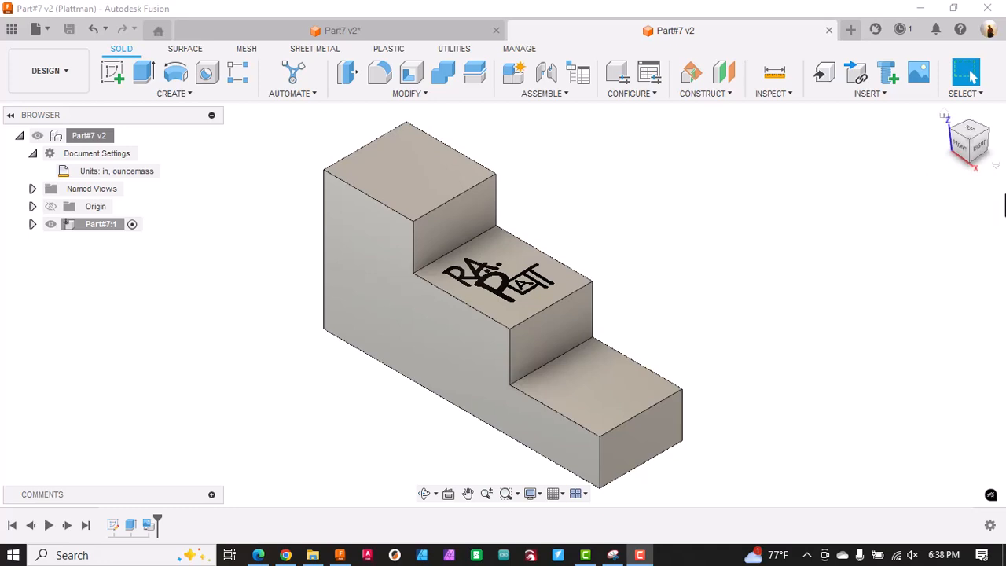
Step: Create a new manual drawing from the full assembly, from scratch, using the ASME standard, inches and sheet size A
{"action": "left_click", "coordinate": [40, 28]}
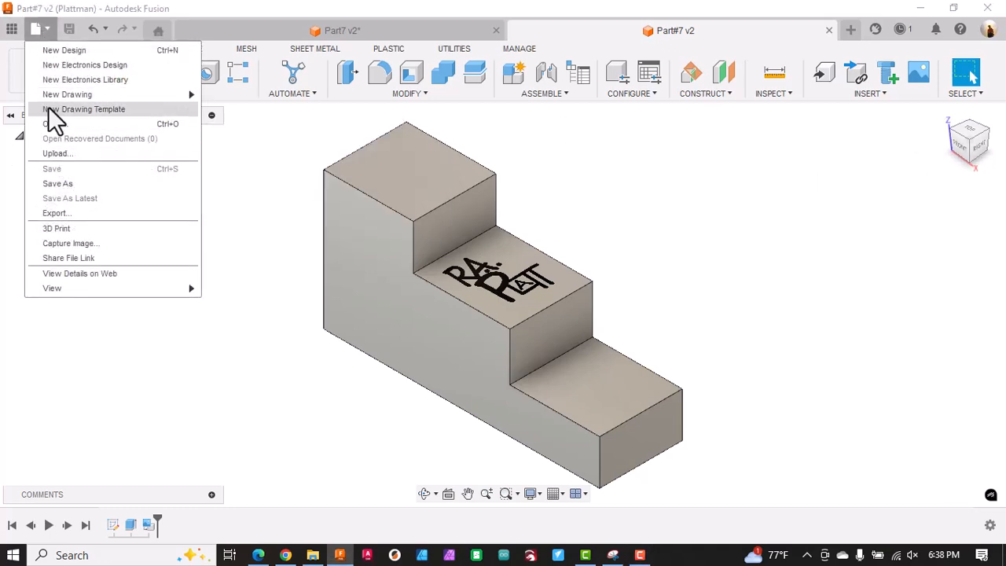
{"action": "mouse_move", "coordinate": [52, 97]}
{"action": "left_click", "coordinate": [260, 96]}
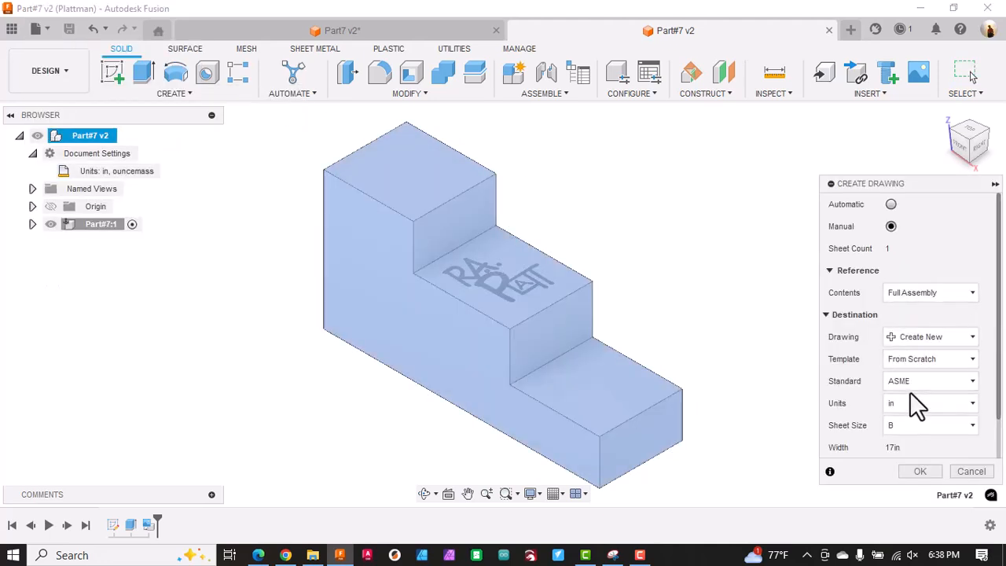
{"action": "left_click", "coordinate": [902, 425]}
{"action": "left_click", "coordinate": [896, 445]}
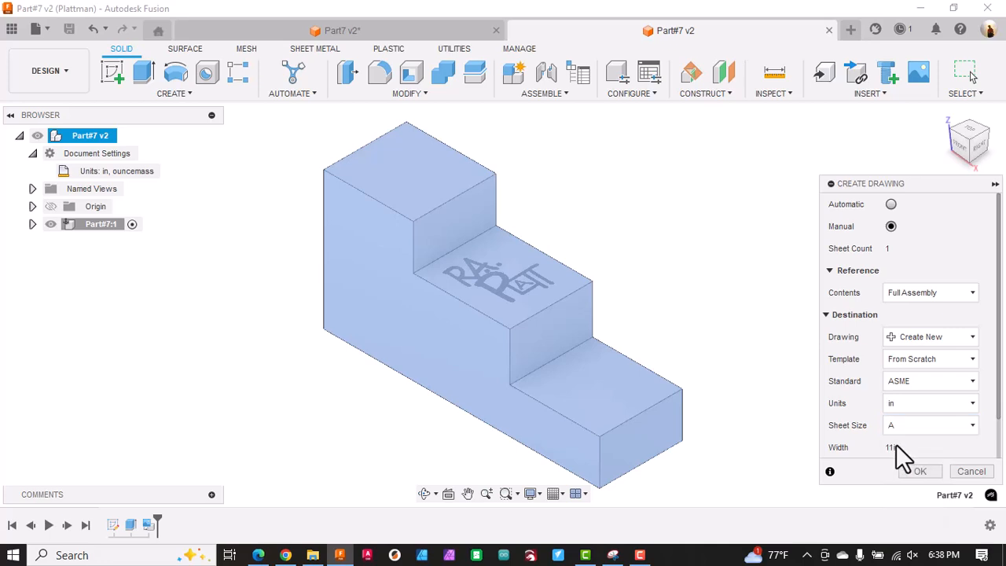
{"action": "scroll", "coordinate": [896, 444], "scroll_direction": "down", "scroll_amount": 2}
{"action": "left_click", "coordinate": [917, 471]}
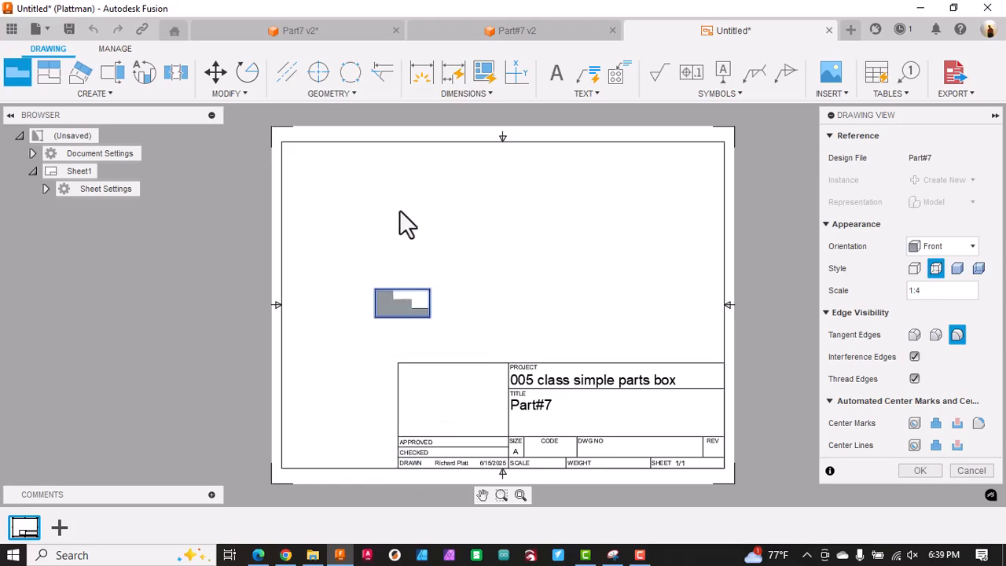
Step: Set the front base view's scale to 1:2 and finish creating it on the sheet
{"action": "left_click", "coordinate": [984, 292]}
{"action": "left_click", "coordinate": [919, 68]}
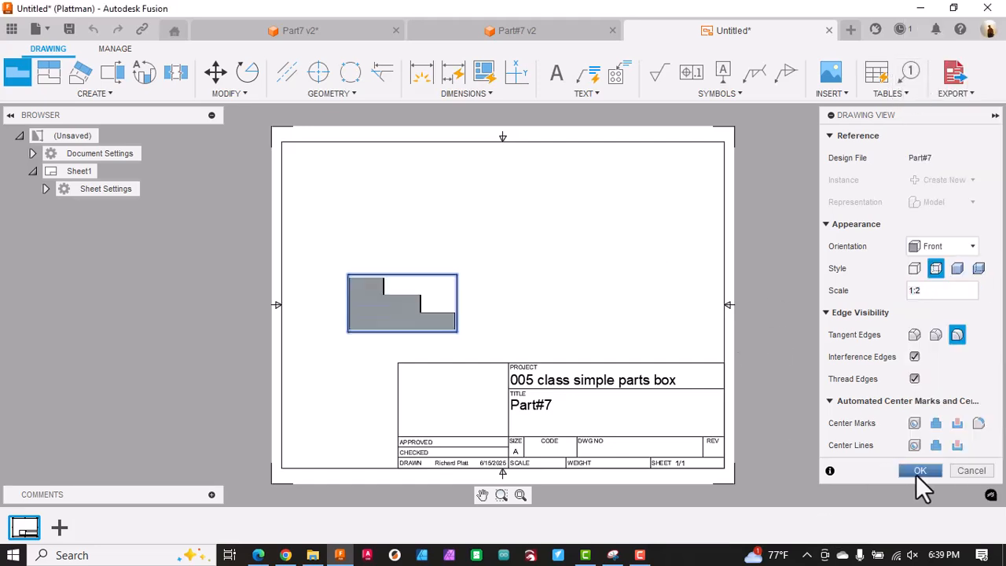
{"action": "left_click", "coordinate": [919, 472]}
Step: Create projected views from the front view: a top view above, a side view to its right and an isometric view in the upper-right area
{"action": "left_click", "coordinate": [49, 73]}
{"action": "left_click", "coordinate": [406, 297]}
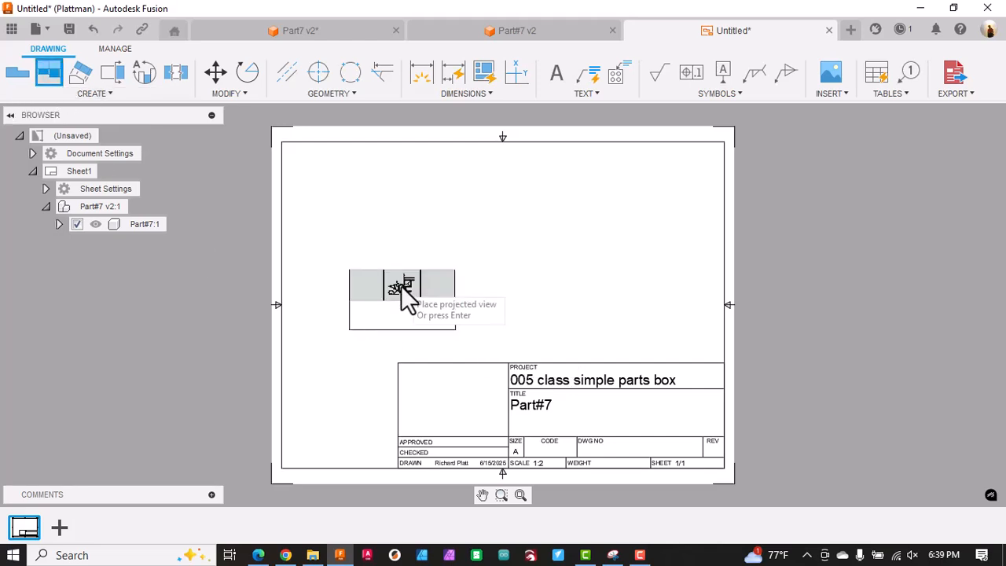
{"action": "left_click", "coordinate": [399, 211]}
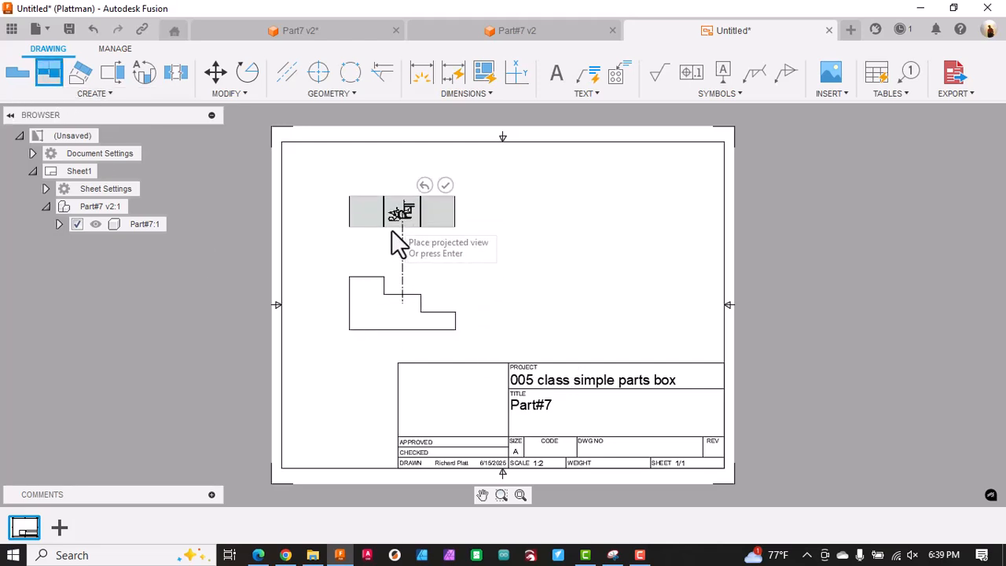
{"action": "left_click", "coordinate": [588, 313]}
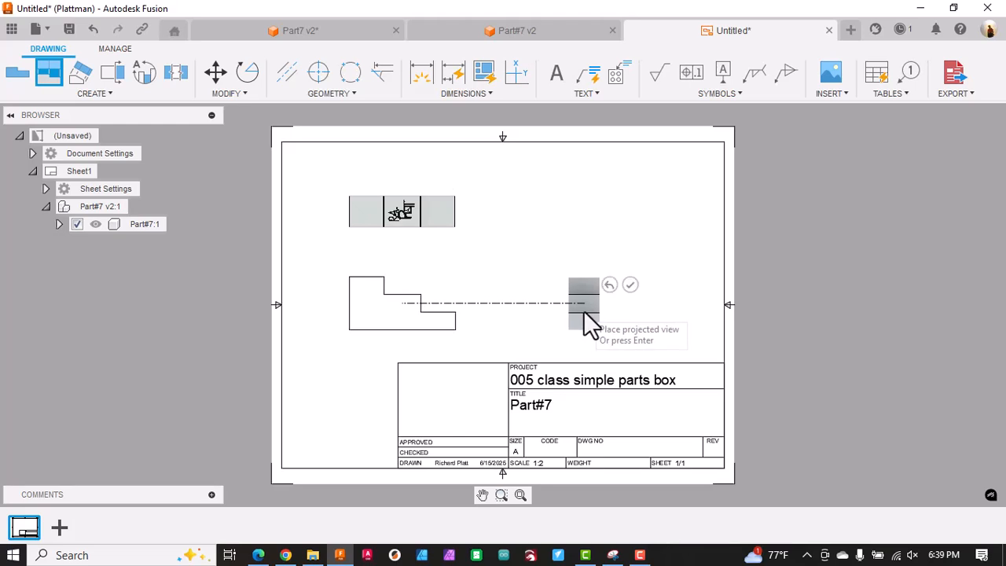
{"action": "left_click", "coordinate": [588, 213]}
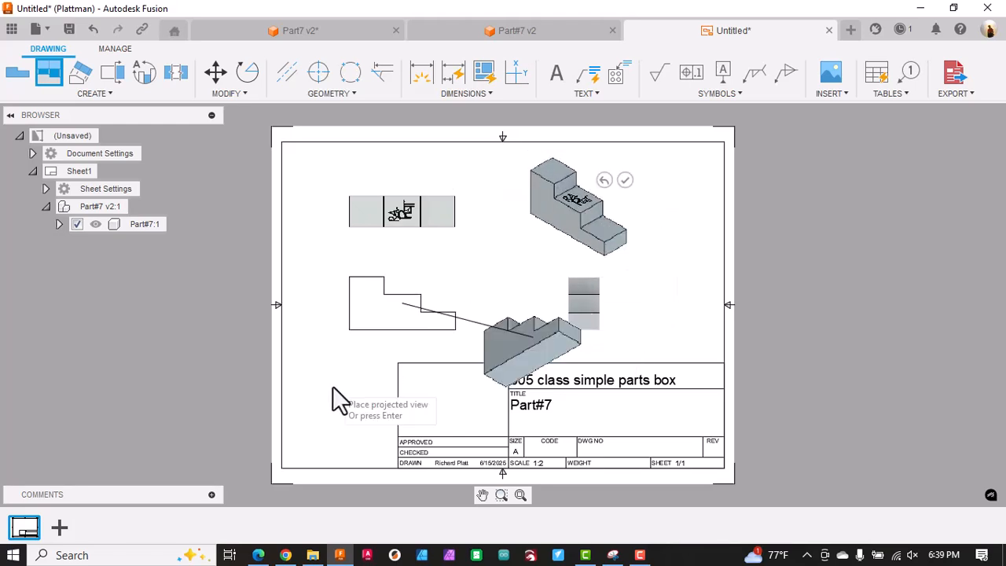
{"action": "key", "text": "Return"}
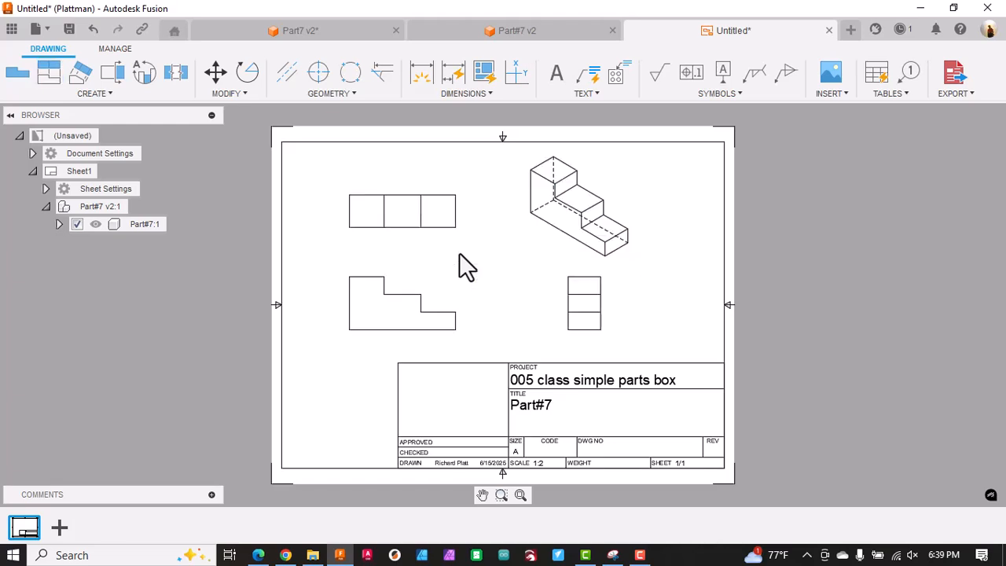
Step: Change the isometric view's style to shaded without hidden edges and close its view settings
{"action": "double_click", "coordinate": [617, 228]}
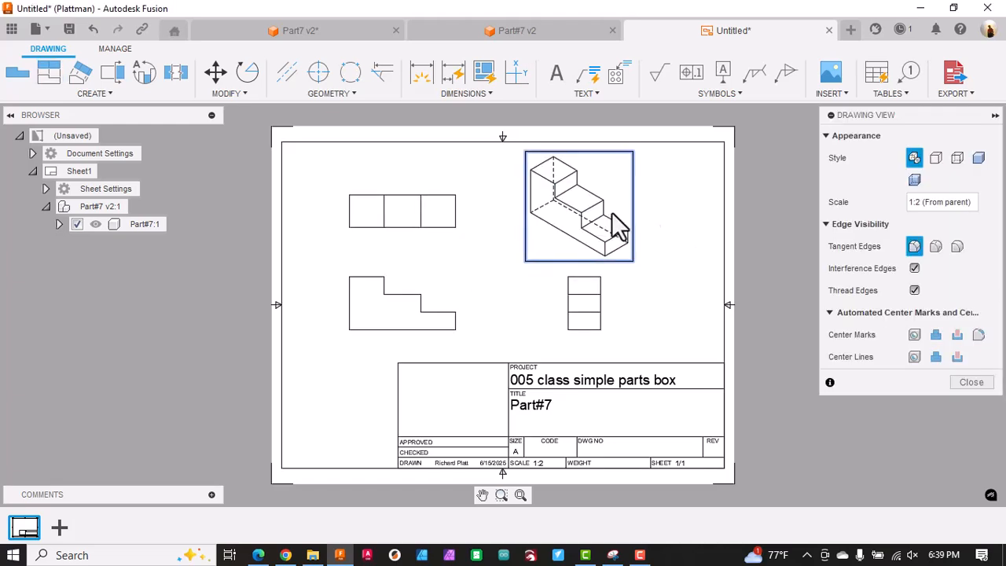
{"action": "left_click", "coordinate": [979, 158]}
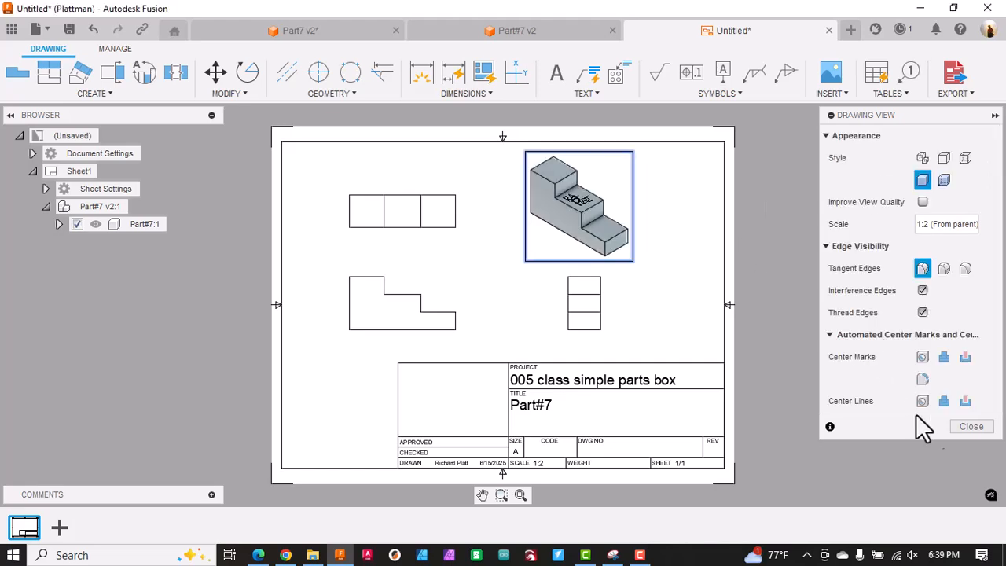
{"action": "left_click", "coordinate": [970, 427]}
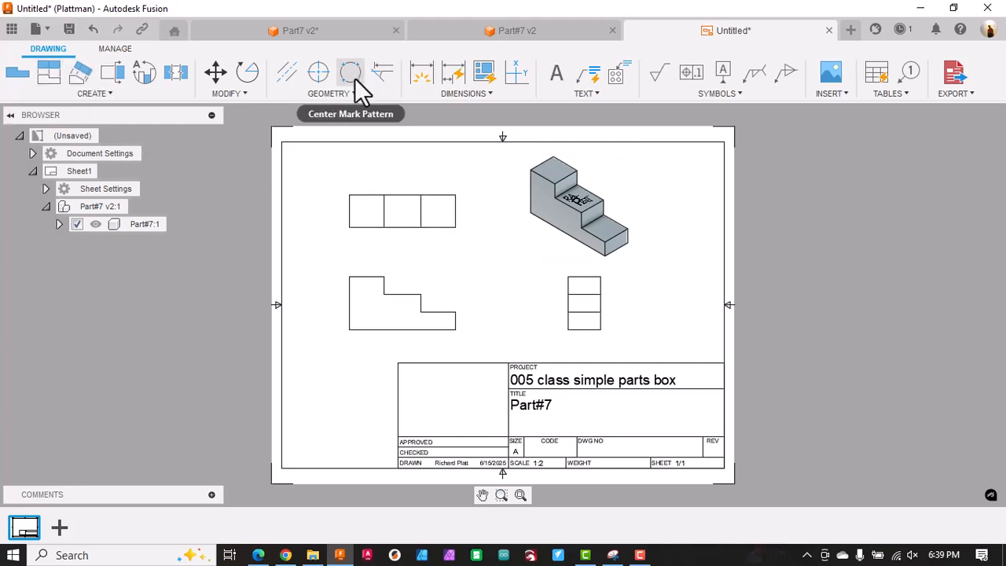
Step: Dimension the front view's overall width below it and its overall height on its left side
{"action": "left_click", "coordinate": [419, 80]}
{"action": "left_click", "coordinate": [389, 329]}
{"action": "left_click", "coordinate": [393, 342]}
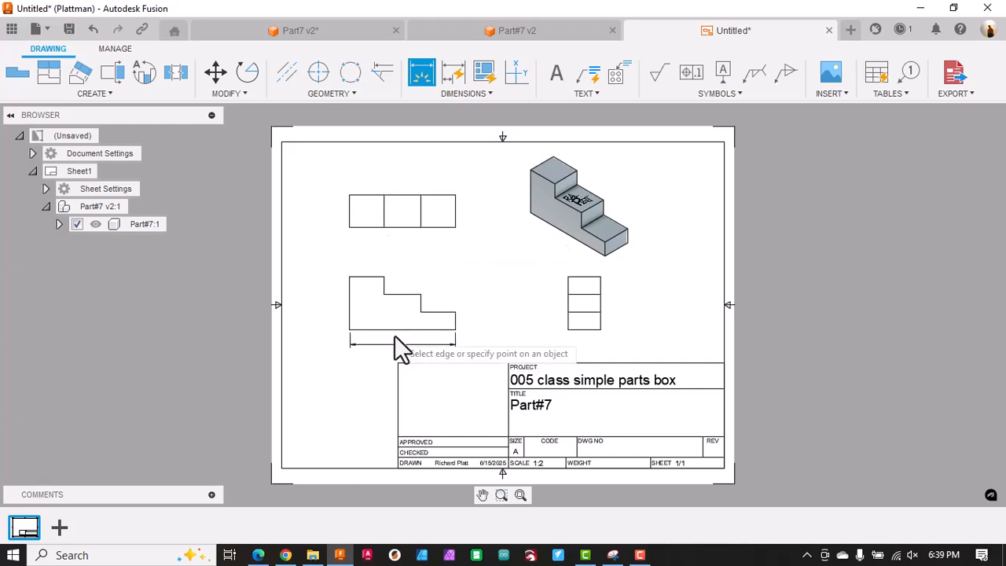
{"action": "left_click", "coordinate": [350, 308]}
{"action": "left_click", "coordinate": [322, 309]}
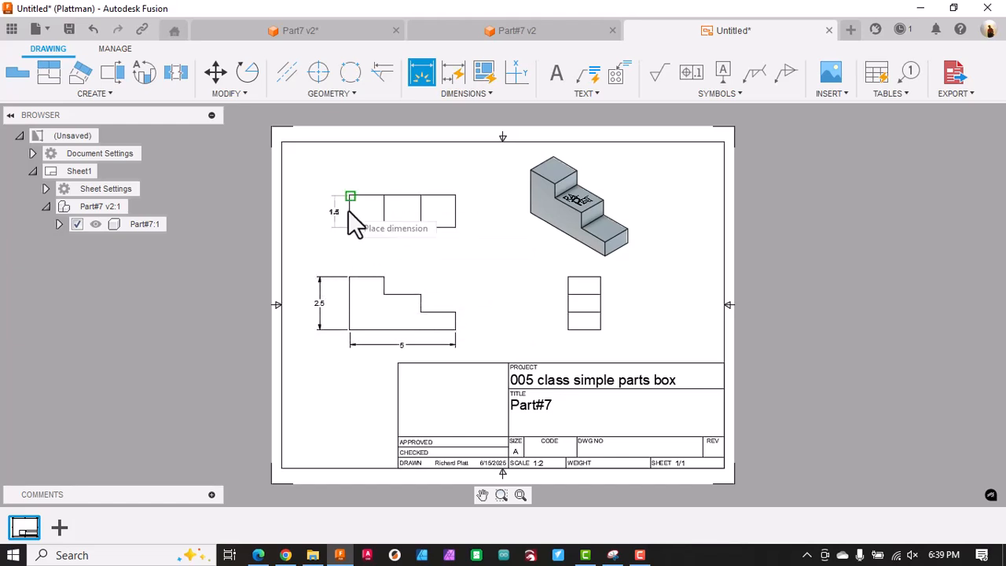
Step: Dimension the top view's depth on its left side, the left step's width above it and the right step's width below it
{"action": "left_click", "coordinate": [316, 238]}
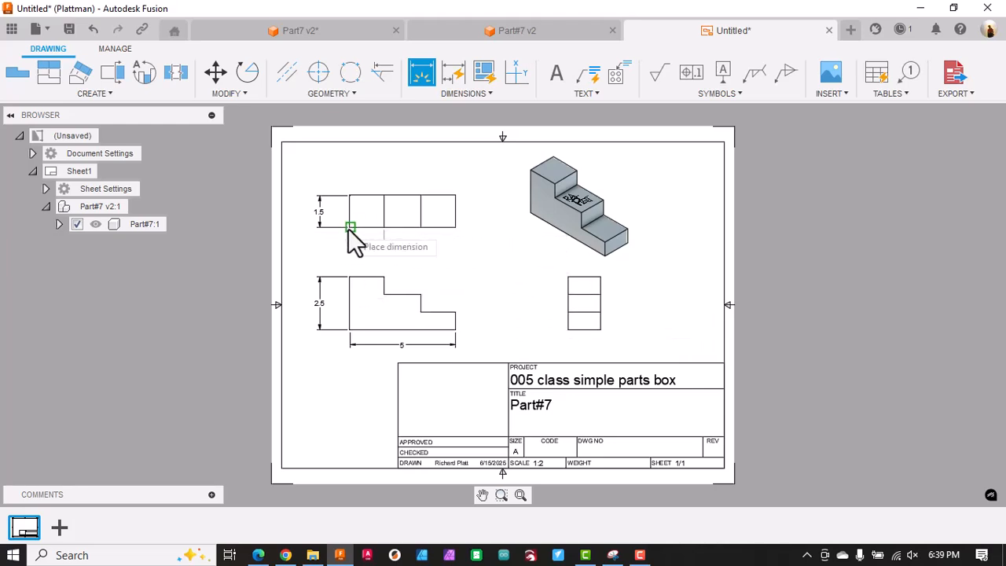
{"action": "left_click", "coordinate": [358, 180]}
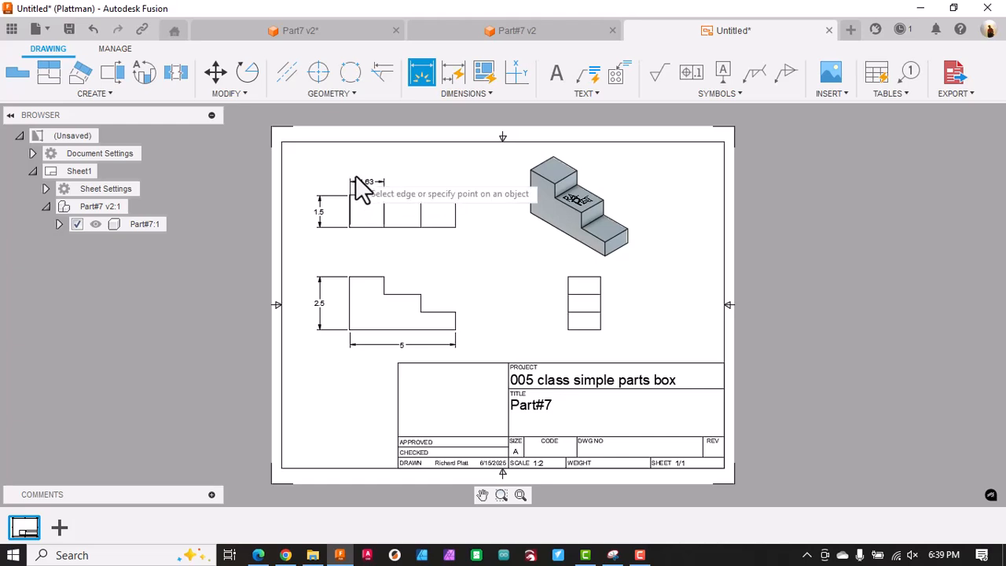
{"action": "left_click", "coordinate": [420, 228]}
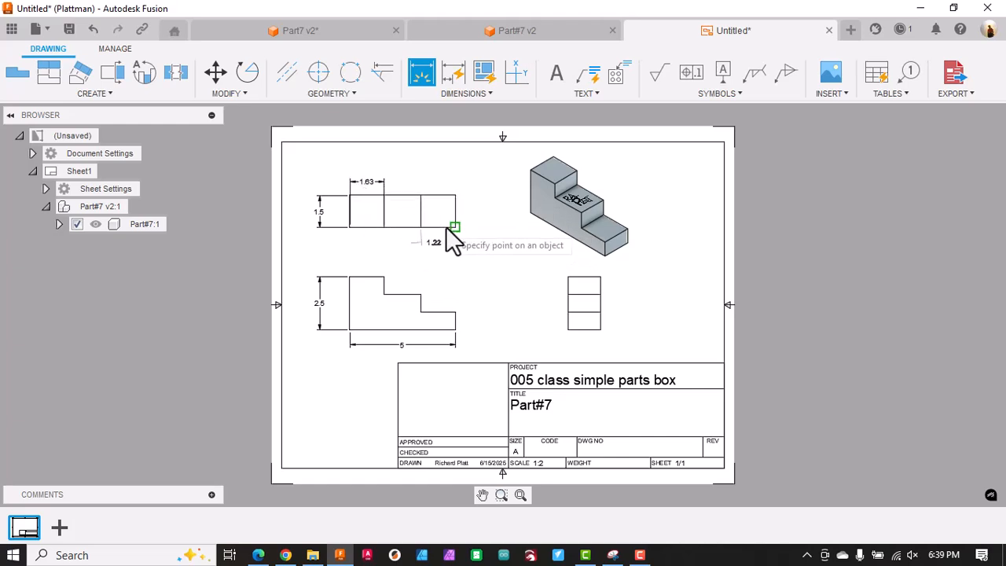
{"action": "left_click", "coordinate": [455, 228]}
{"action": "left_click", "coordinate": [434, 258]}
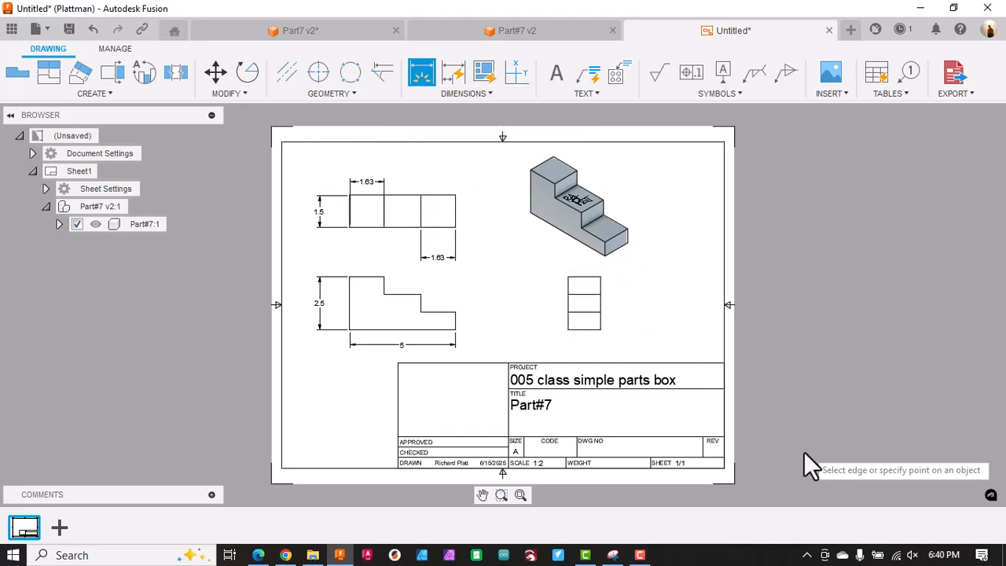
Step: Dimension the side view's lowest step height on its right side and its highest step height on its left side
{"action": "left_click", "coordinate": [599, 313]}
{"action": "left_click", "coordinate": [600, 329]}
{"action": "left_click", "coordinate": [636, 331]}
{"action": "left_click", "coordinate": [568, 277]}
{"action": "left_click", "coordinate": [567, 293]}
{"action": "left_click", "coordinate": [539, 281]}
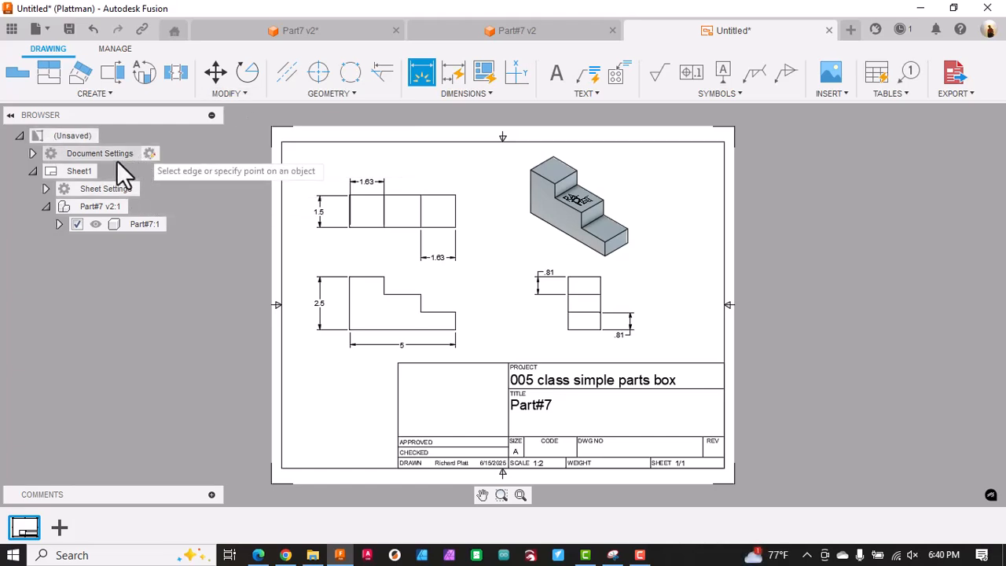
Step: Open the document settings, check the text height group options and set the text font to AmdtSymbols
{"action": "left_click", "coordinate": [153, 150]}
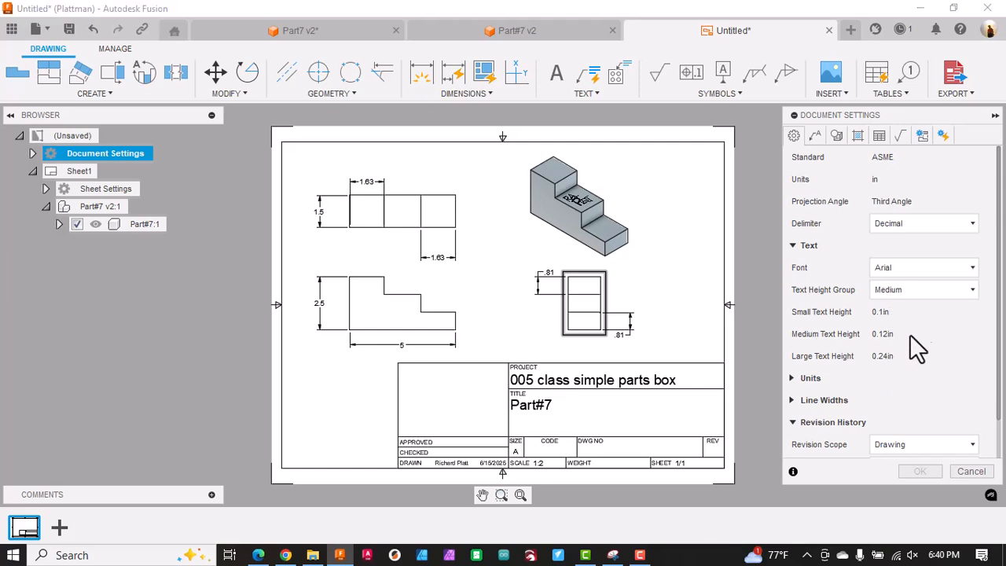
{"action": "scroll", "coordinate": [881, 370], "scroll_direction": "down", "scroll_amount": 1}
{"action": "scroll", "coordinate": [904, 362], "scroll_direction": "up", "scroll_amount": 1}
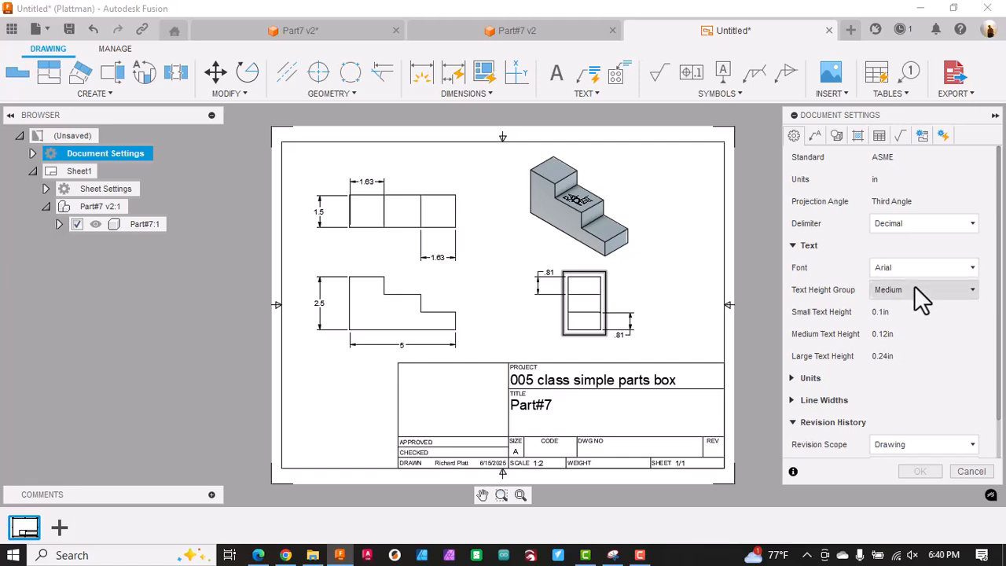
{"action": "scroll", "coordinate": [902, 291], "scroll_direction": "down", "scroll_amount": 1}
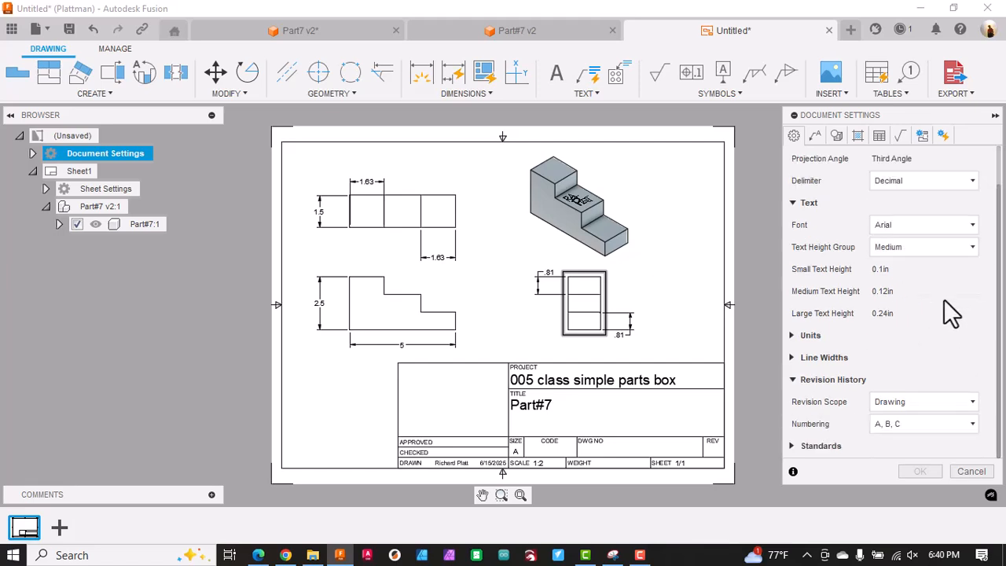
{"action": "left_click", "coordinate": [891, 247]}
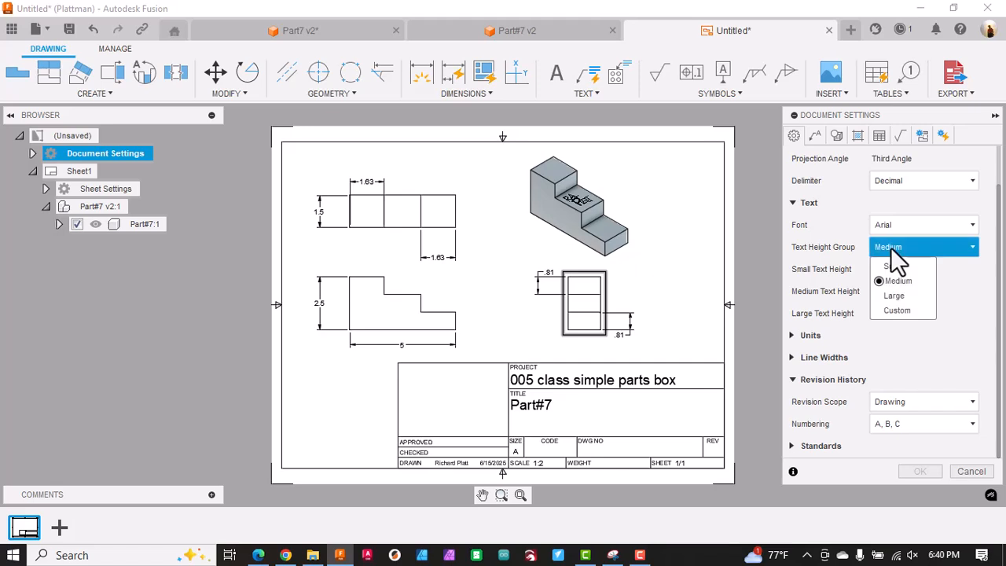
{"action": "left_click", "coordinate": [891, 248]}
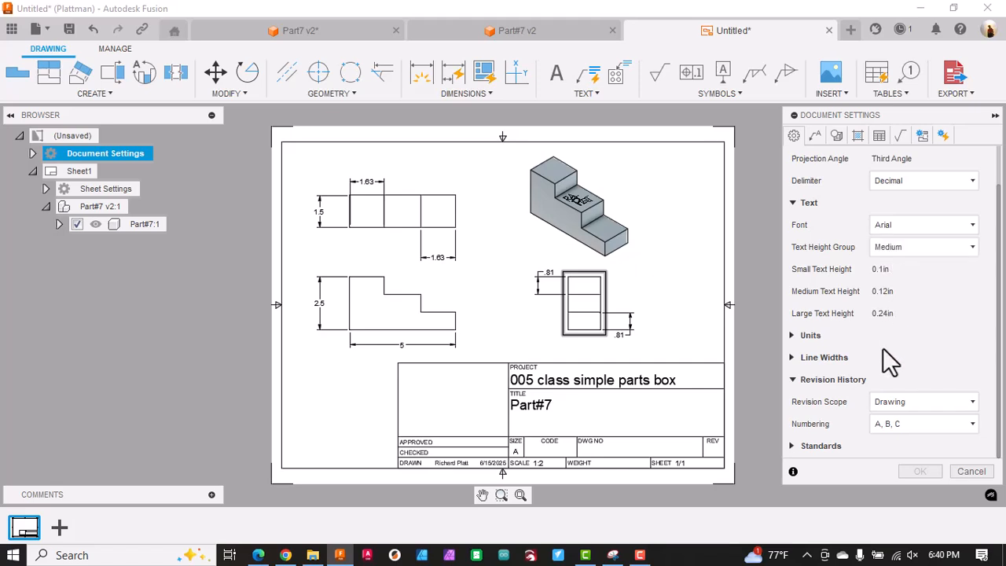
{"action": "scroll", "coordinate": [912, 299], "scroll_direction": "up", "scroll_amount": 2}
{"action": "scroll", "coordinate": [908, 270], "scroll_direction": "up", "scroll_amount": 1}
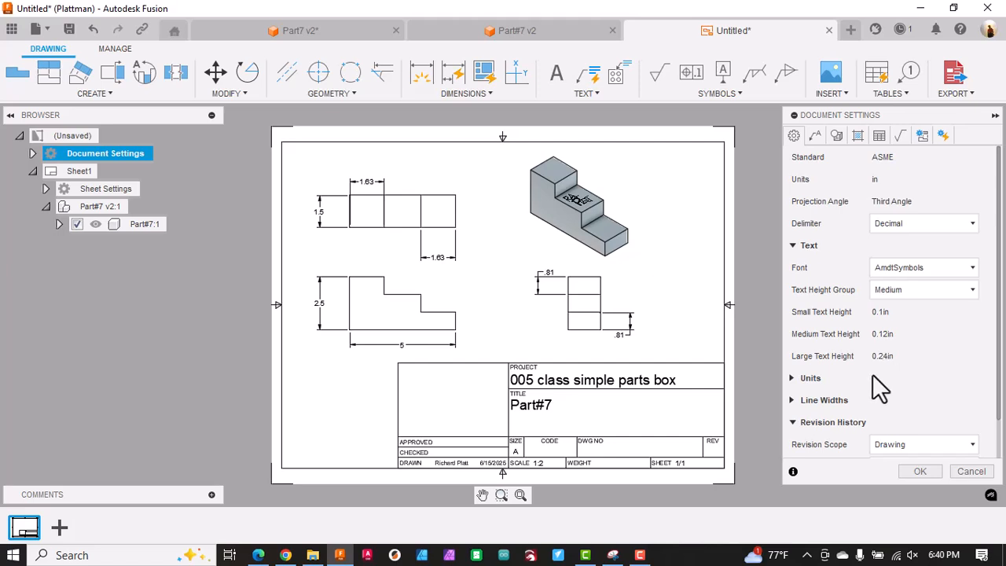
Step: Set both the linear and the angular precision of the document's inch units to 0.1234
{"action": "left_click", "coordinate": [794, 378]}
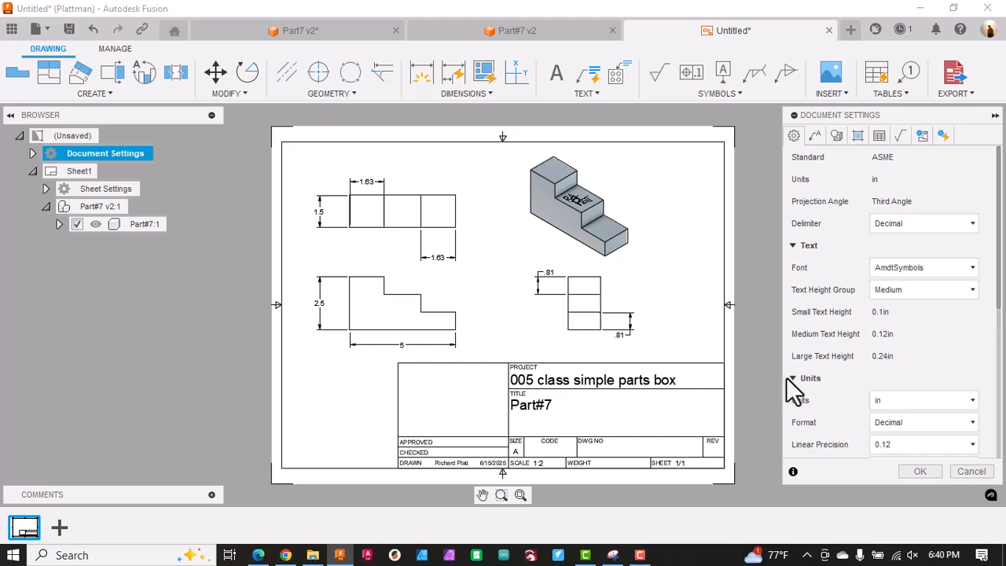
{"action": "left_click", "coordinate": [913, 447]}
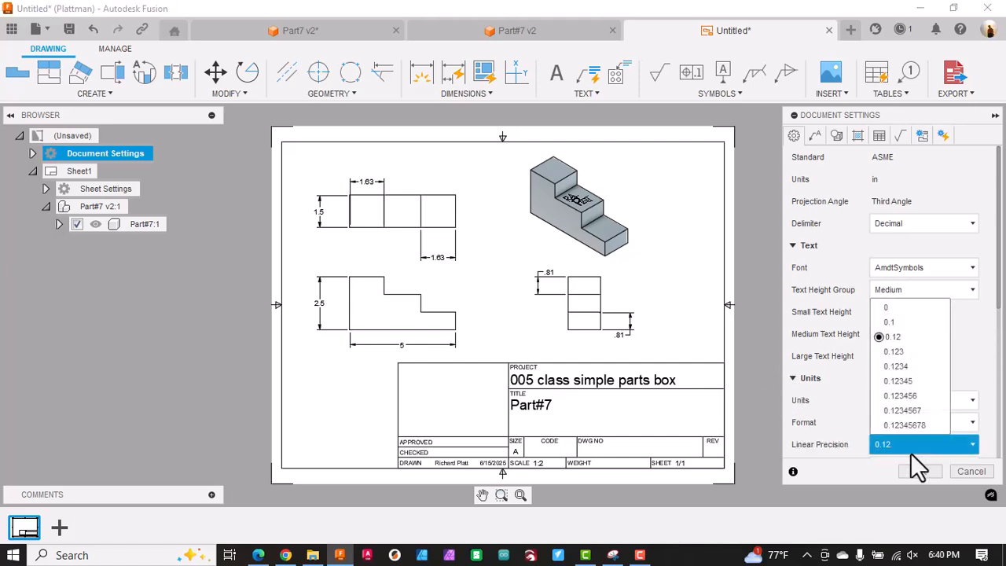
{"action": "left_click", "coordinate": [909, 368]}
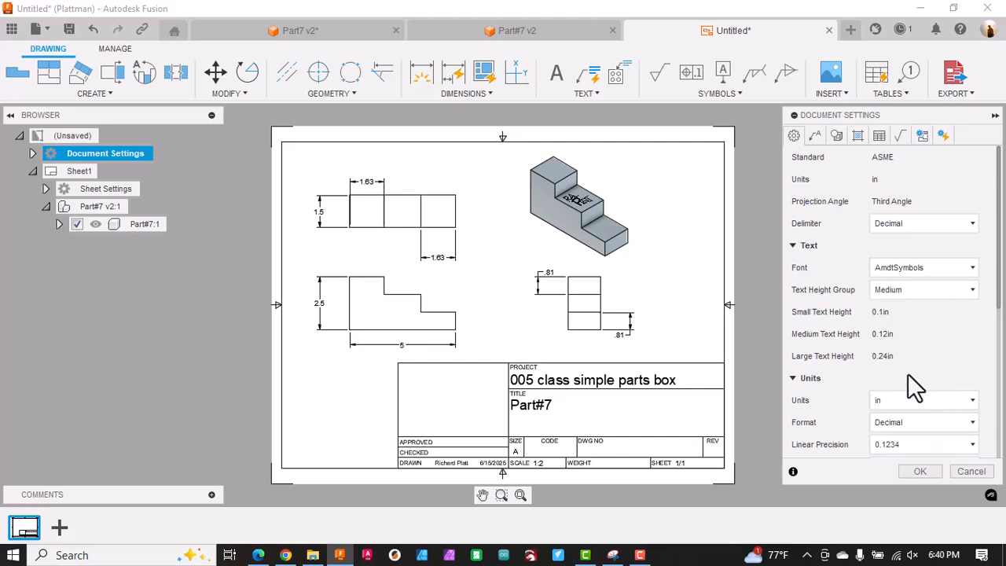
{"action": "scroll", "coordinate": [908, 374], "scroll_direction": "down", "scroll_amount": 2}
{"action": "left_click", "coordinate": [910, 378]}
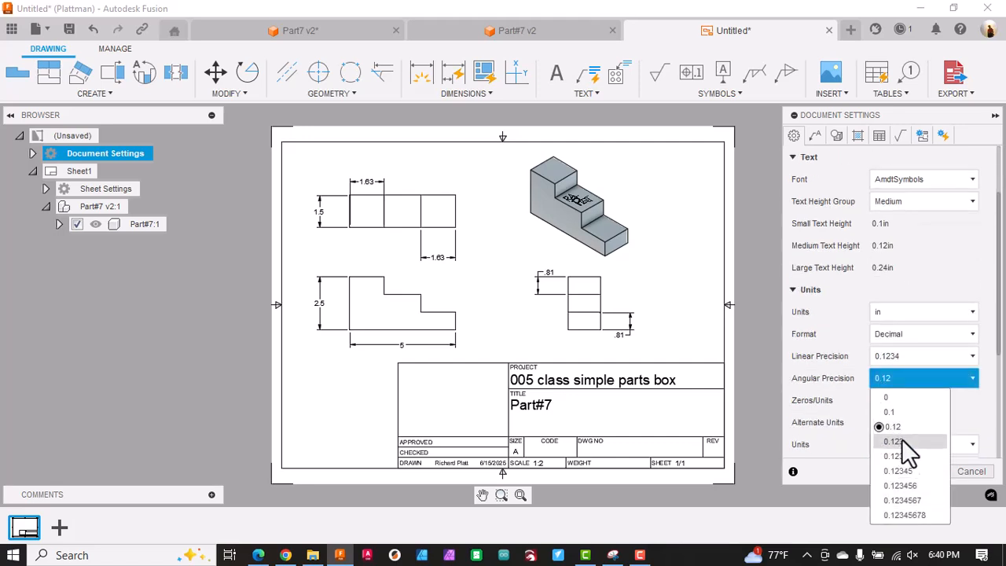
{"action": "left_click", "coordinate": [905, 451]}
Step: Set the linear precision of the alternate mm units to 0.1234 and apply the document settings
{"action": "scroll", "coordinate": [904, 386], "scroll_direction": "down", "scroll_amount": 2}
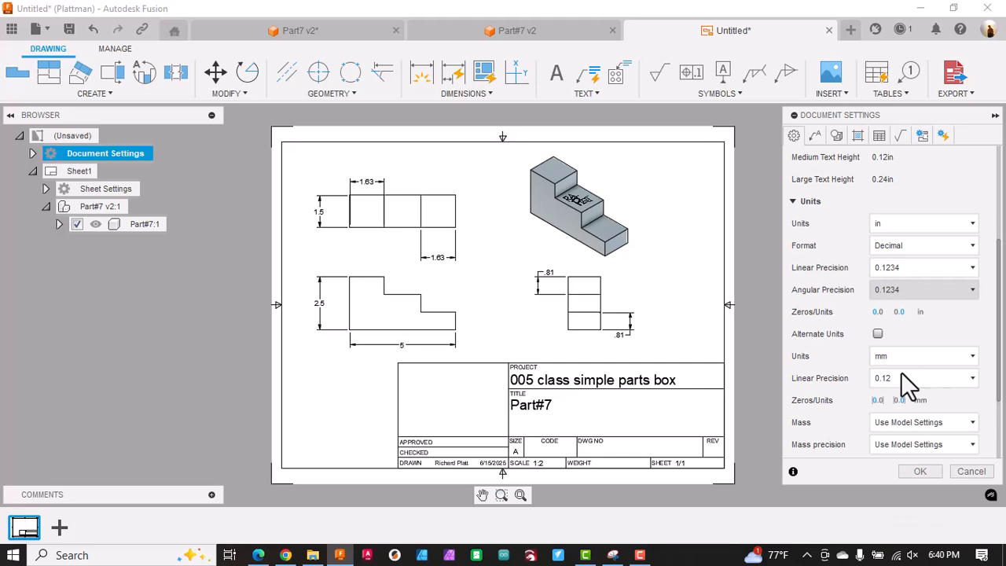
{"action": "left_click", "coordinate": [908, 380]}
{"action": "left_click", "coordinate": [897, 457]}
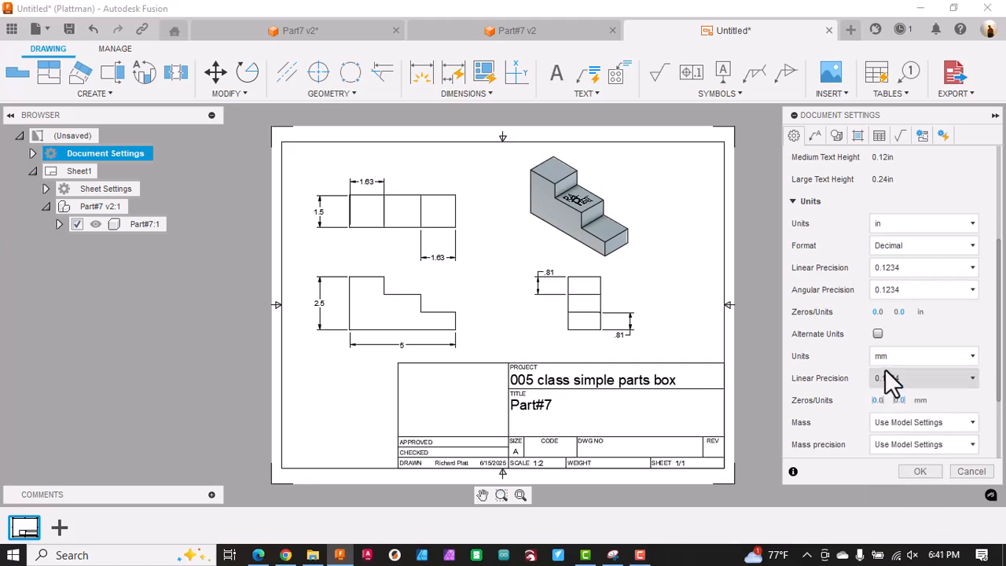
{"action": "scroll", "coordinate": [891, 381], "scroll_direction": "down", "scroll_amount": 3}
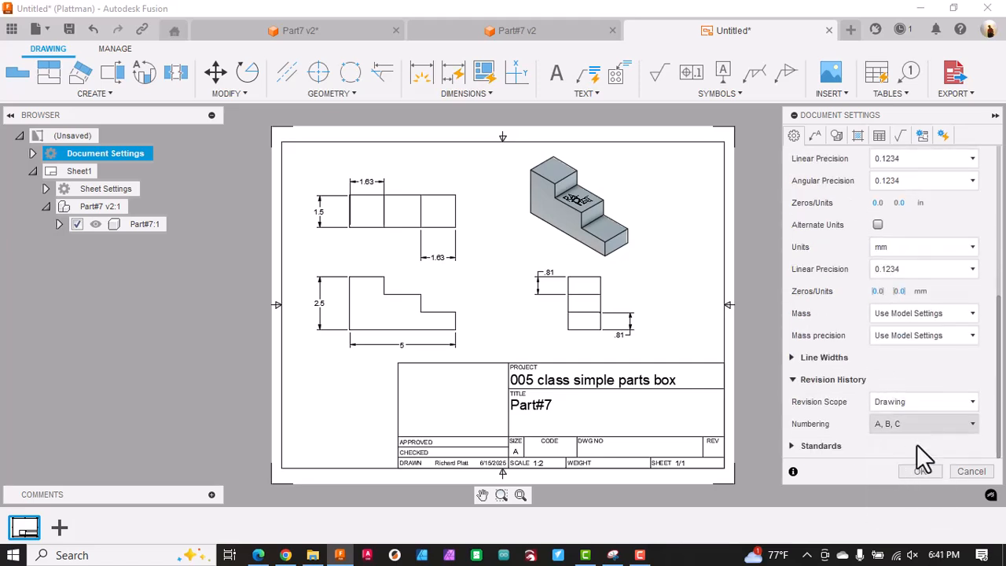
{"action": "left_click", "coordinate": [918, 472]}
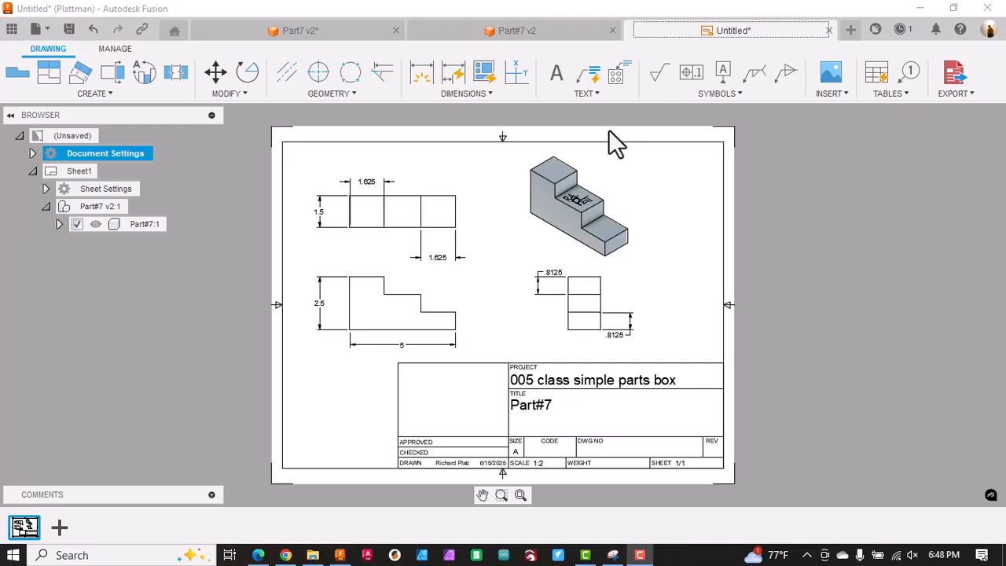
Step: Open the title block for editing and change the project name to Simple Drafting Parts
{"action": "left_click", "coordinate": [576, 386]}
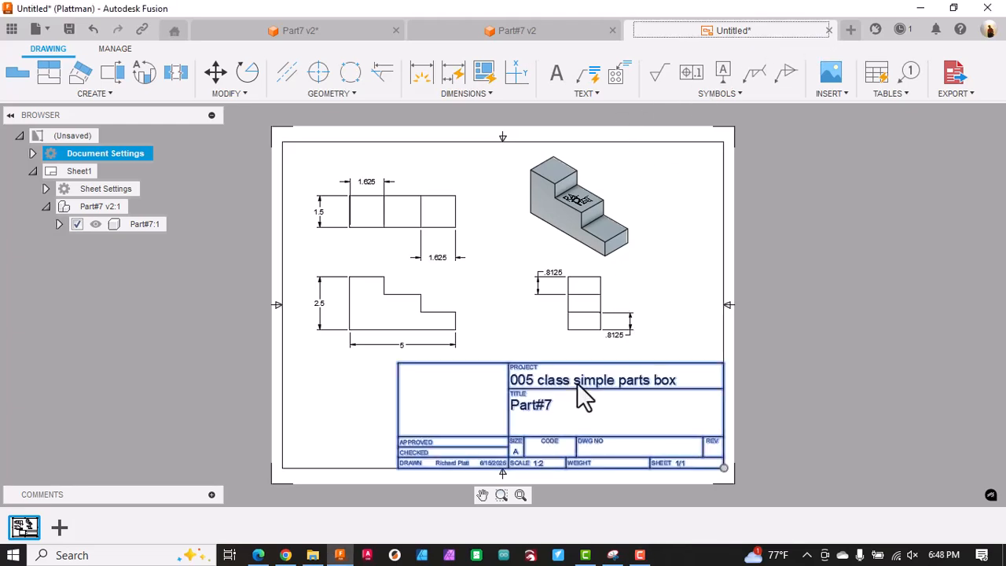
{"action": "double_click", "coordinate": [577, 388]}
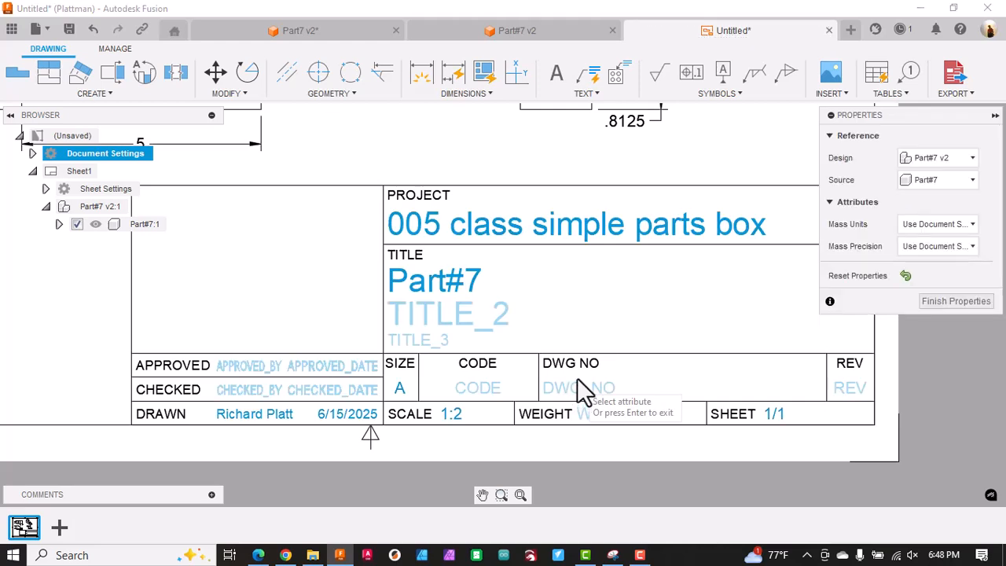
{"action": "left_click", "coordinate": [760, 223]}
{"action": "type", "text": "Simple Draf"}
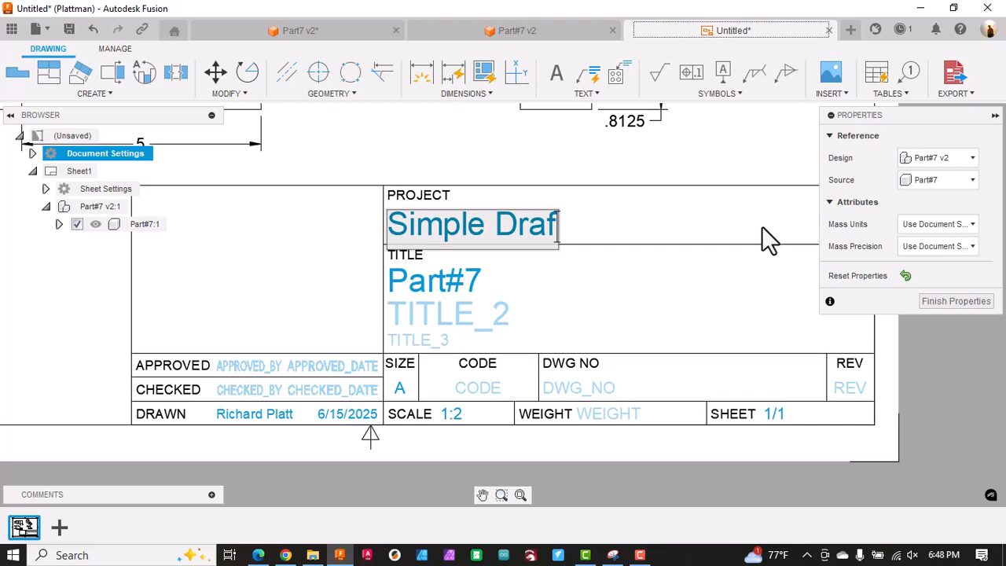
{"action": "type", "text": "ting Par"}
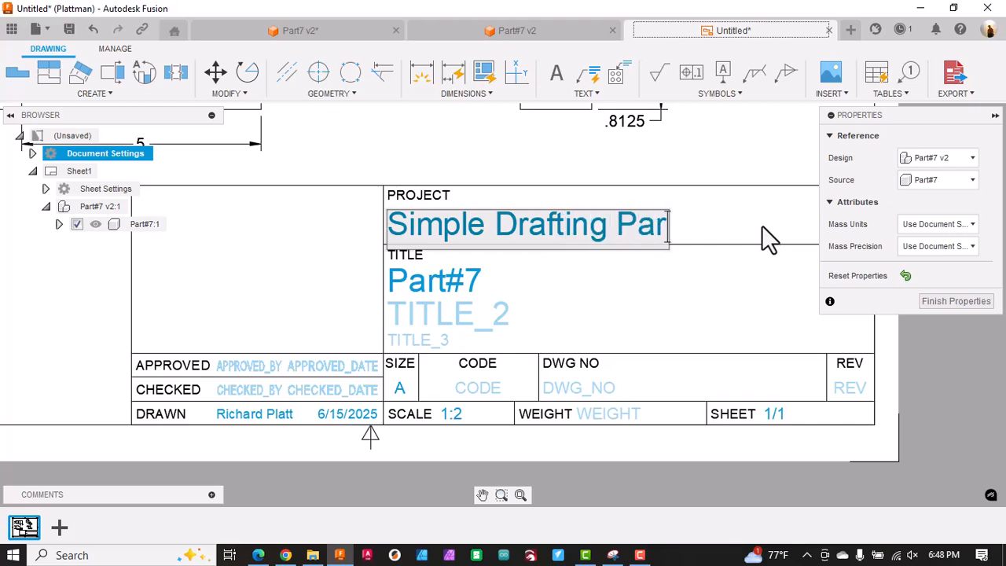
{"action": "type", "text": "ts"}
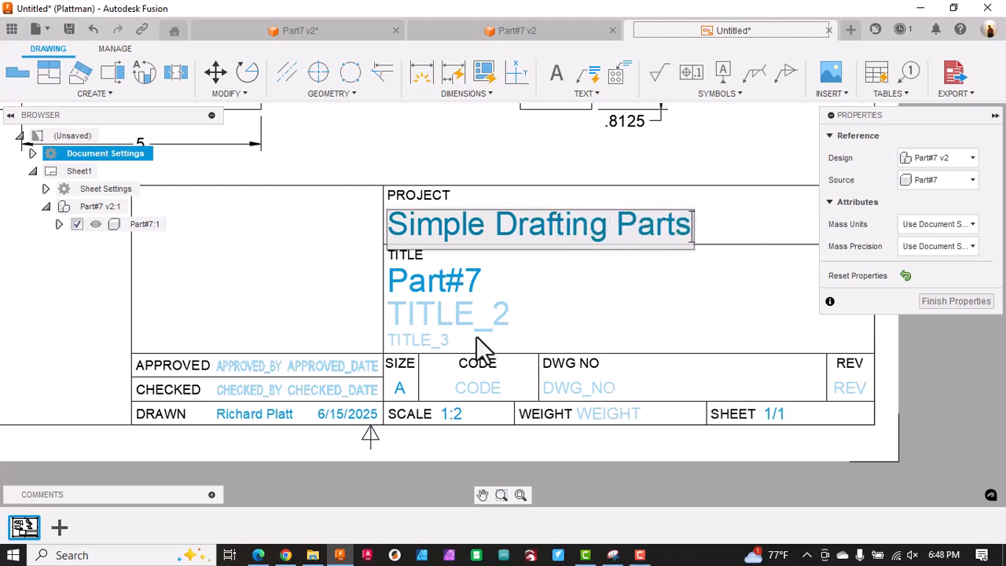
Step: Extend the title in the title block so it reads Part#7 - 001
{"action": "left_click", "coordinate": [491, 287]}
{"action": "left_click", "coordinate": [468, 282]}
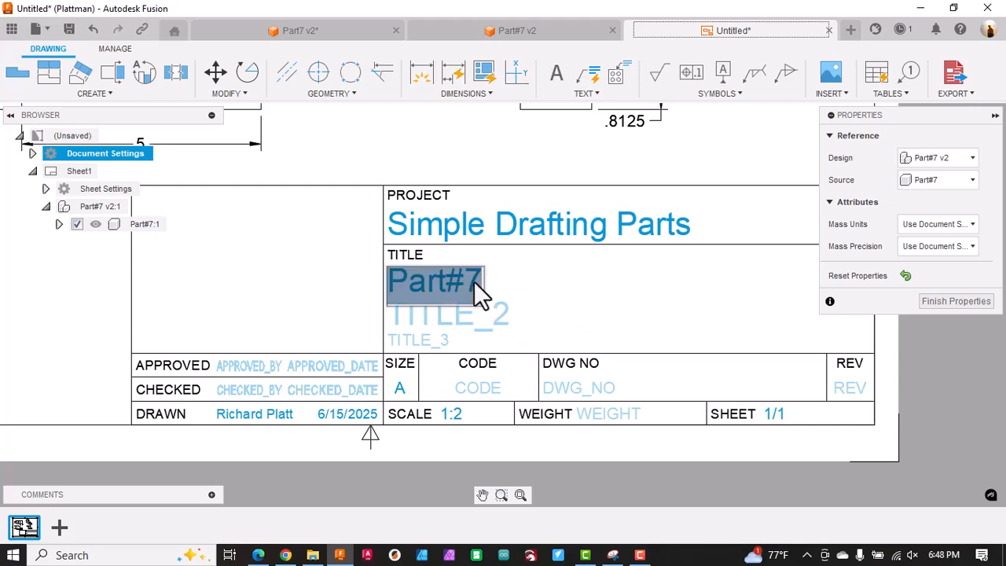
{"action": "left_click", "coordinate": [474, 283]}
{"action": "type", "text": "- 0"}
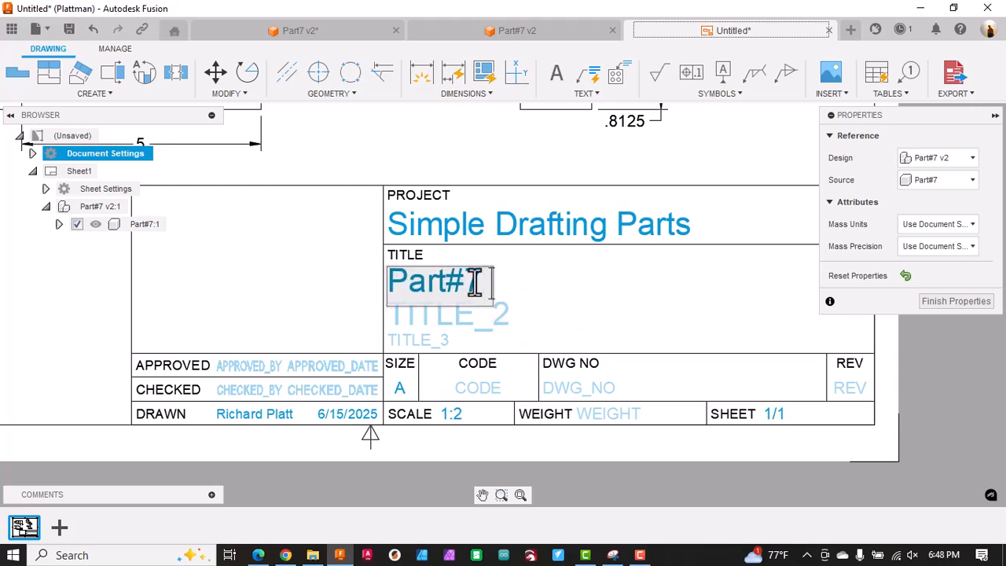
{"action": "type", "text": "01"}
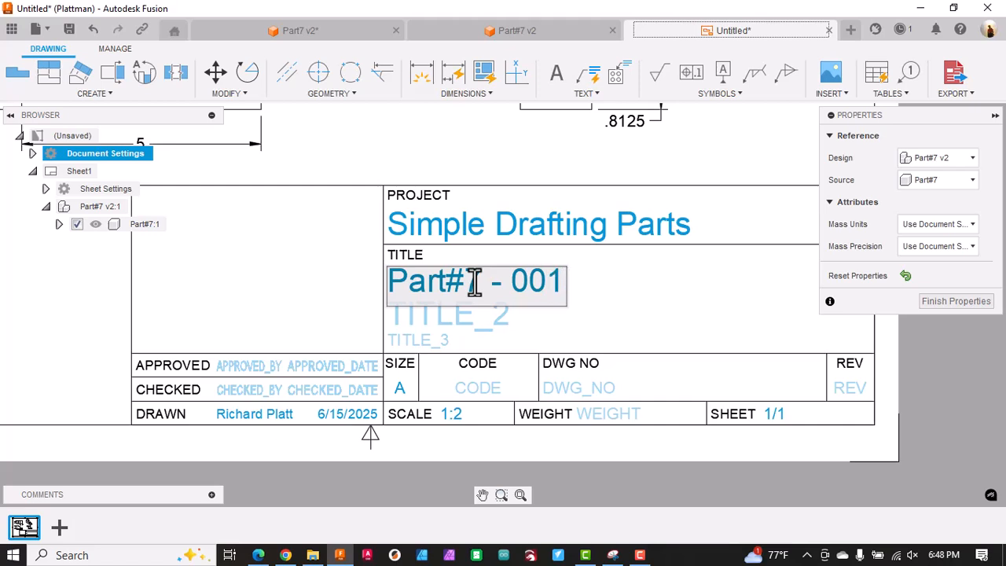
Step: Copy the full title text Part#7 - 001 into the title block's DWG NO field
{"action": "key", "text": "ctrl+shift+Left"}
{"action": "key", "text": "ctrl+shift+Left"}
{"action": "key", "text": "ctrl+shift+Left"}
{"action": "key", "text": "ctrl+shift+Left"}
{"action": "key", "text": "ctrl+c"}
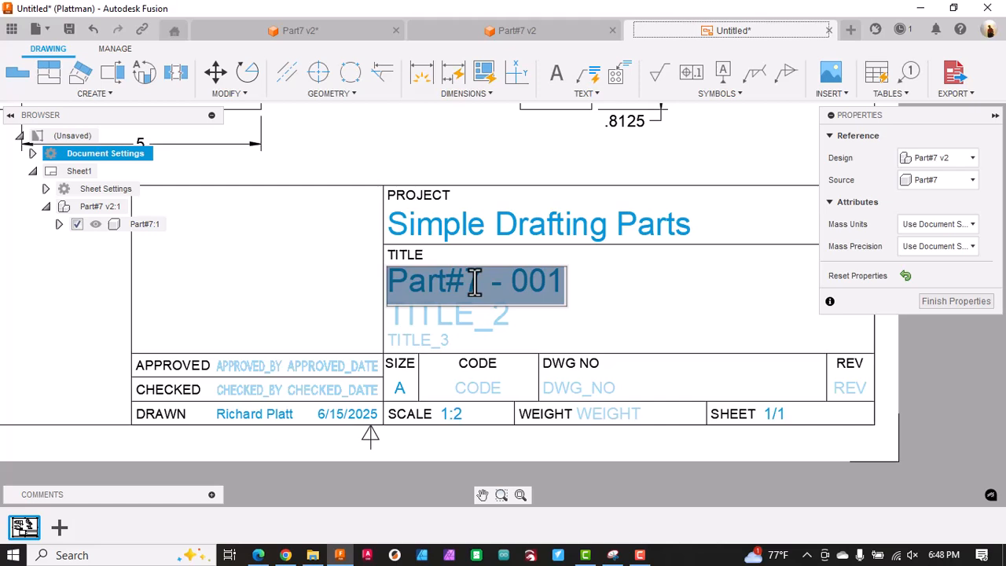
{"action": "left_click", "coordinate": [565, 397]}
{"action": "double_click", "coordinate": [570, 390]}
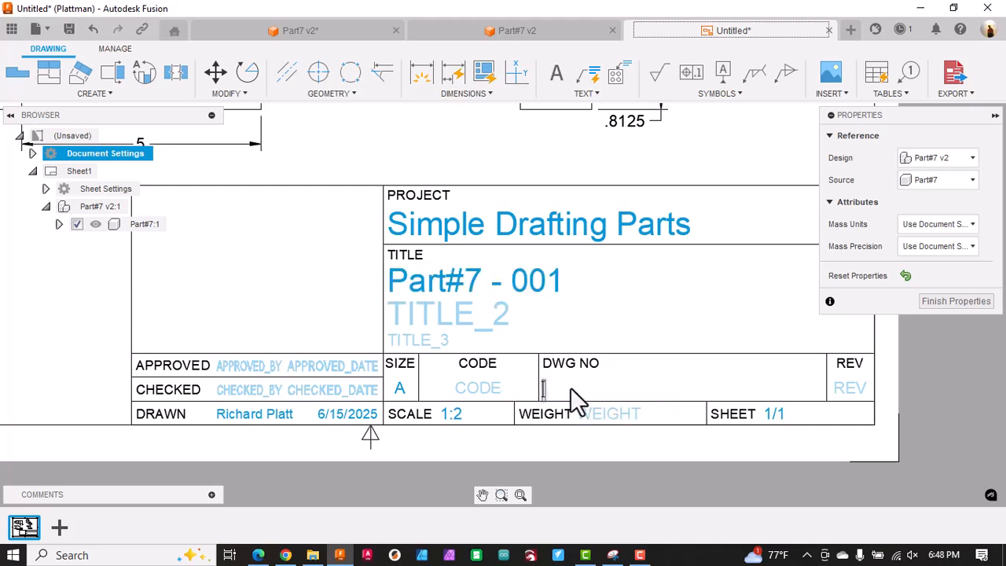
{"action": "key", "text": "ctrl+v"}
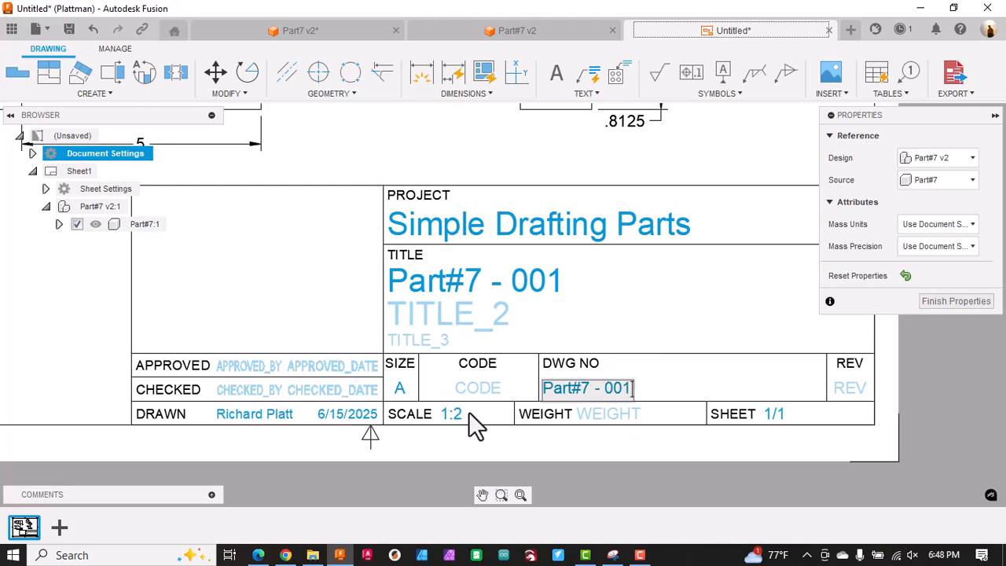
Step: Set the revision in the title block's REV field to 1
{"action": "left_click", "coordinate": [858, 389]}
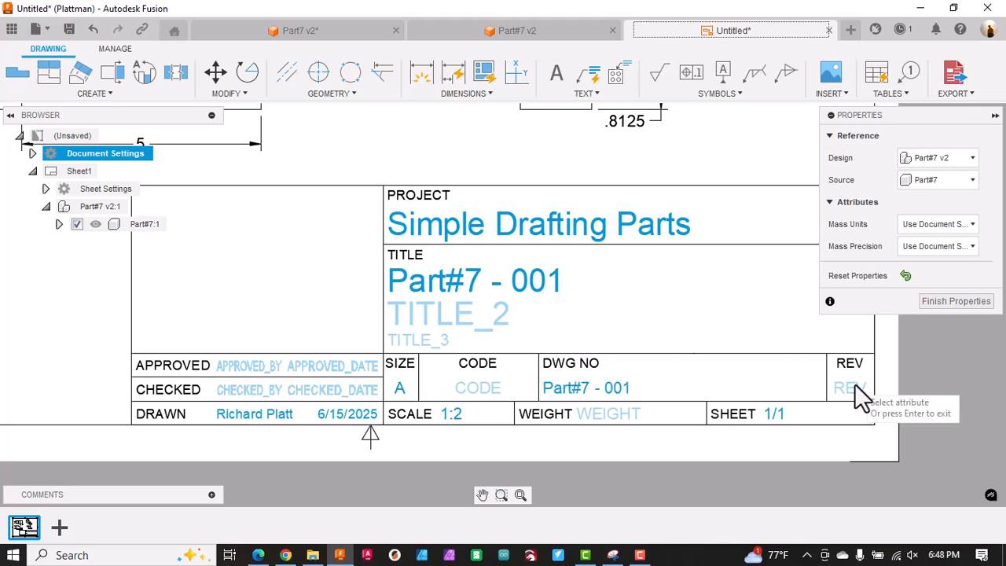
{"action": "left_click", "coordinate": [855, 386]}
{"action": "type", "text": "1"}
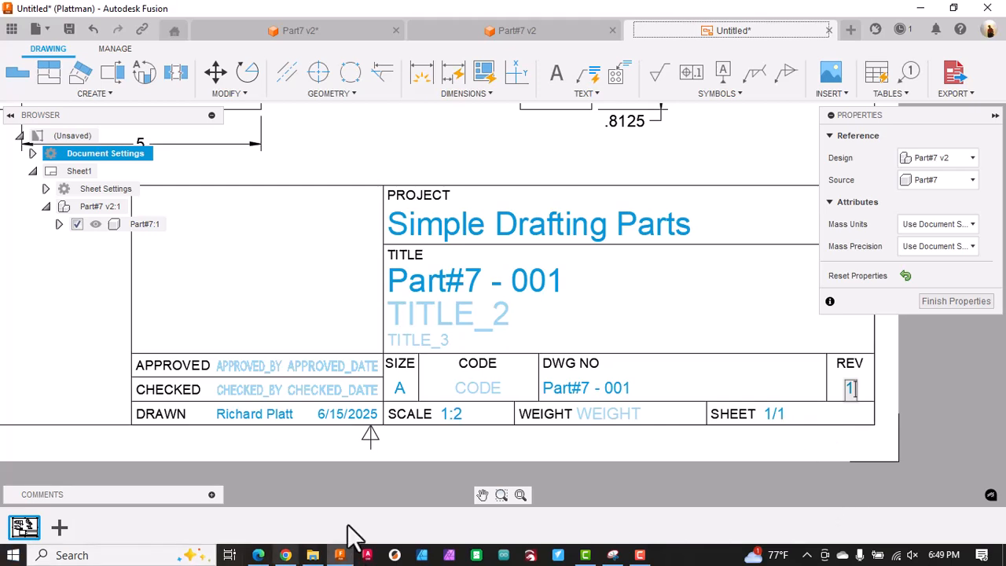
Step: Fill in the approver's name and the checker's name in the APPROVED and CHECKED rows of the title block
{"action": "left_click", "coordinate": [237, 411]}
{"action": "left_click", "coordinate": [243, 364]}
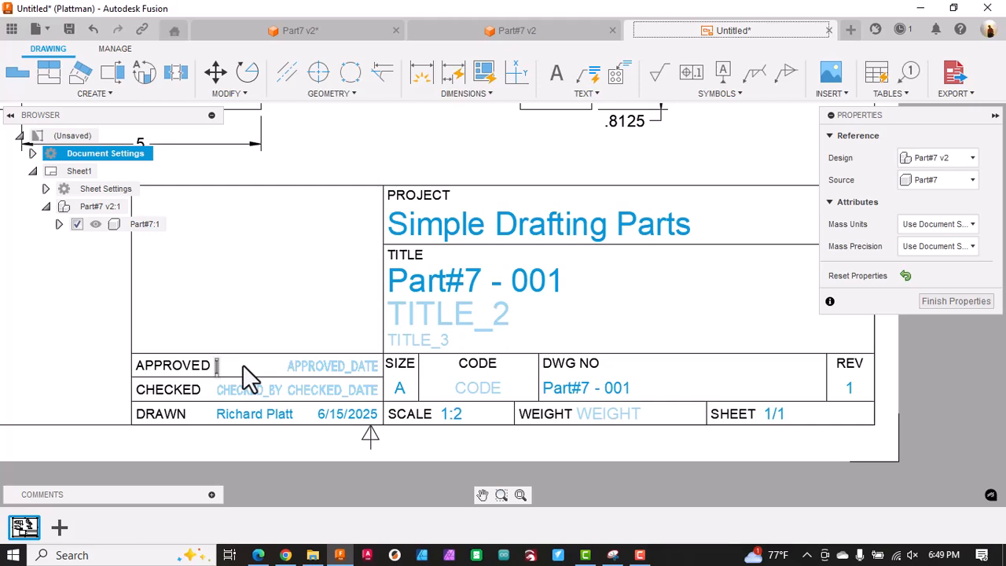
{"action": "type", "text": "Deke Slayton"}
{"action": "left_click", "coordinate": [247, 390]}
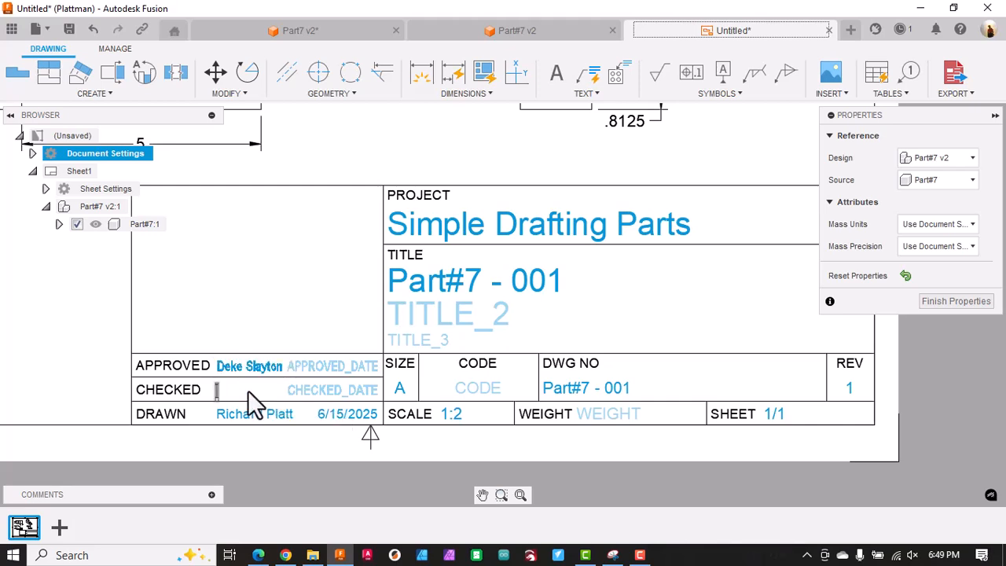
{"action": "type", "text": "Jim Lovell"}
{"action": "key", "text": "Return"}
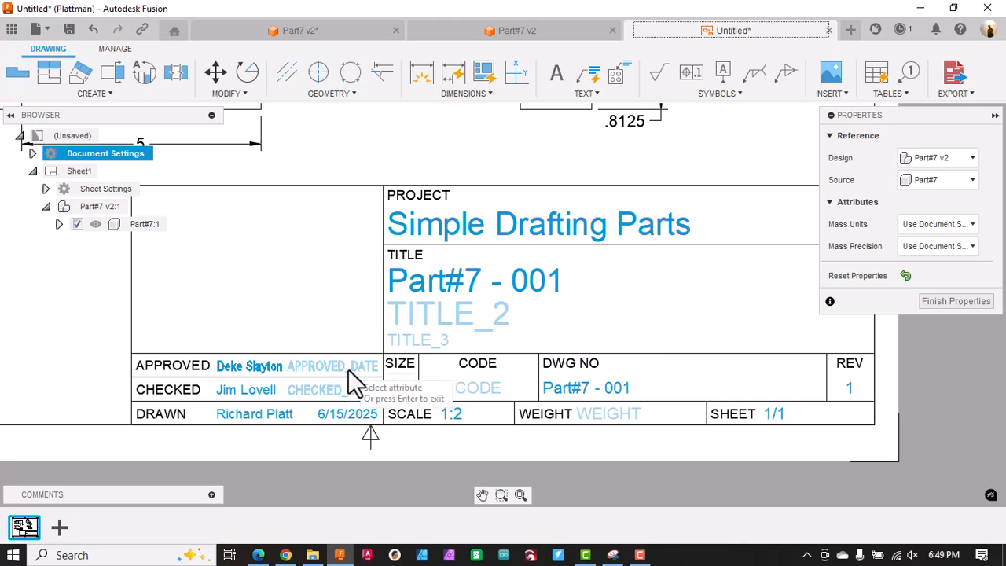
Step: Enter 6/17/2025 as the approved date and 6/16/2025 as the checked date in the title block
{"action": "left_click", "coordinate": [346, 367]}
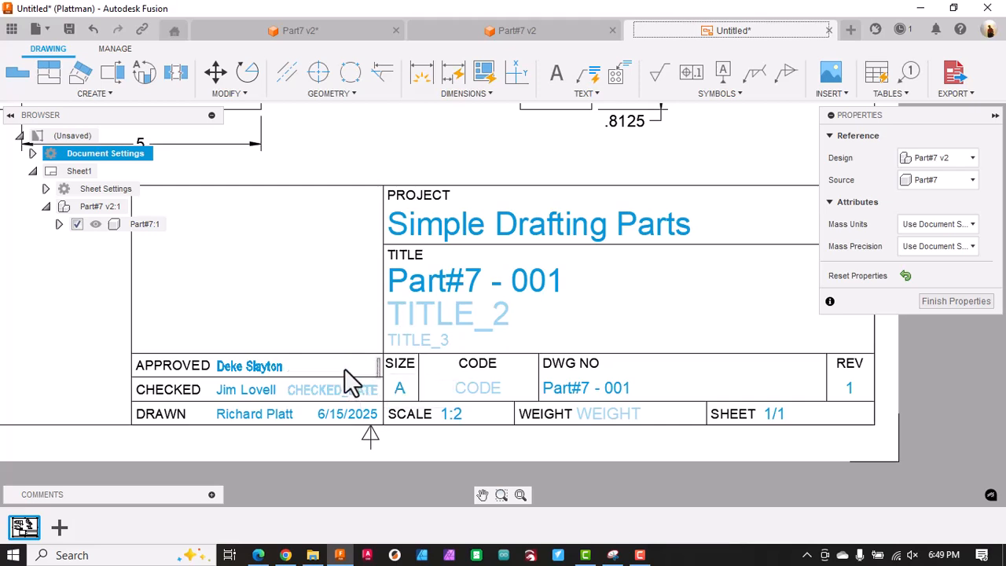
{"action": "type", "text": "6/17/2025"}
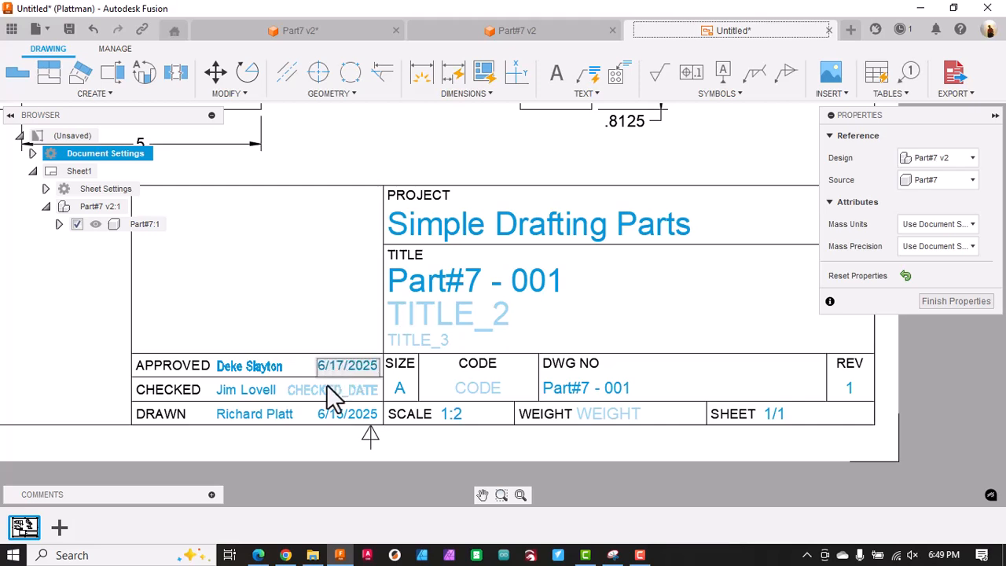
{"action": "key", "text": "Return"}
{"action": "double_click", "coordinate": [326, 390]}
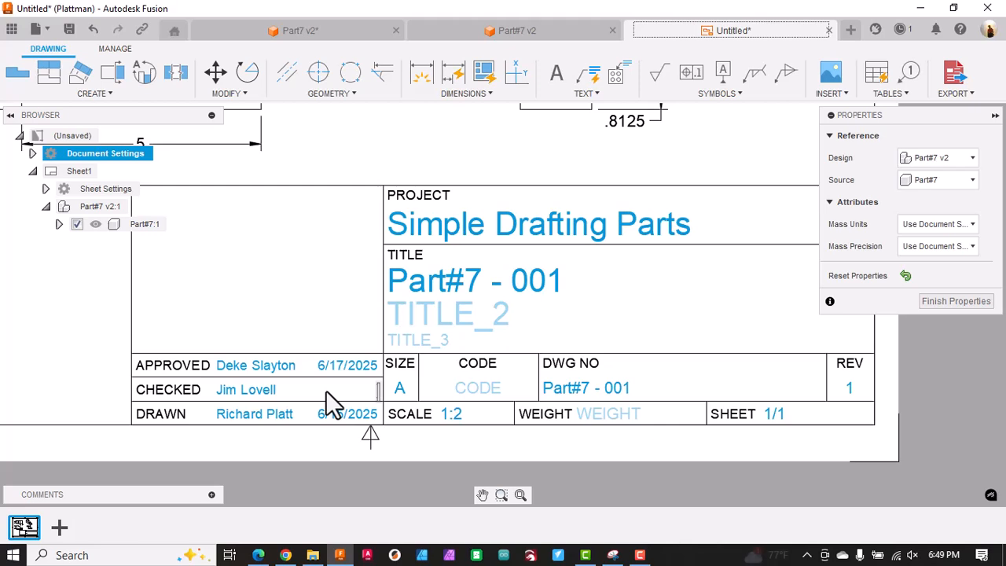
{"action": "type", "text": "6/16/2025"}
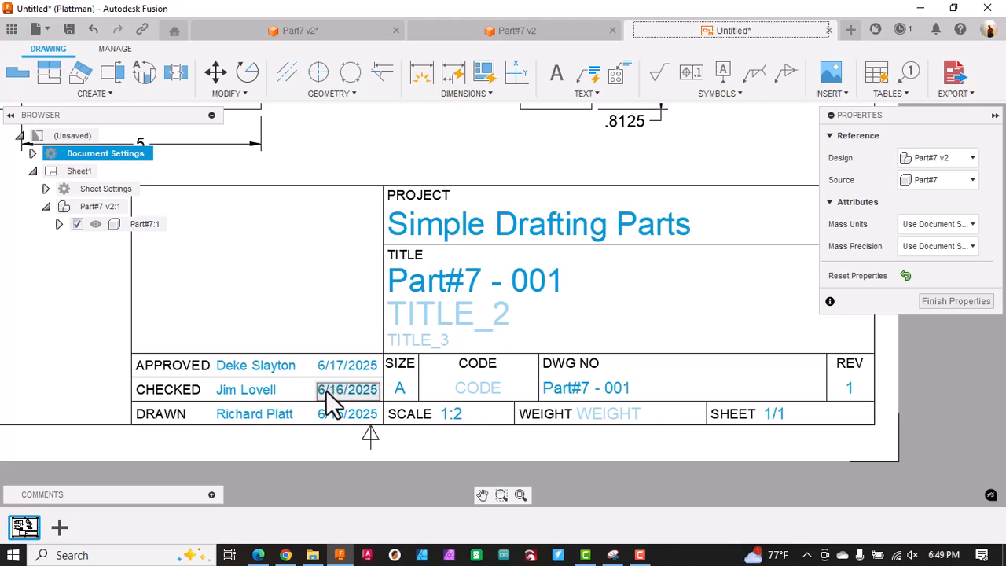
{"action": "key", "text": "Return"}
Step: Reopen the title block for editing and fill in the WEIGHT field with 19.5148 Ounces
{"action": "left_click", "coordinate": [629, 419]}
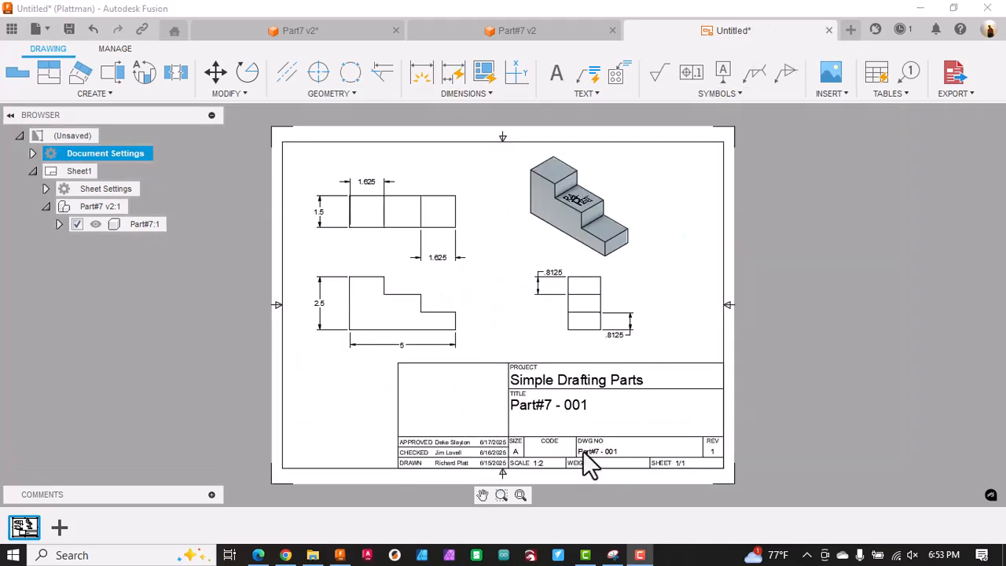
{"action": "scroll", "coordinate": [583, 454], "scroll_direction": "up", "scroll_amount": 3}
{"action": "mouse_move", "coordinate": [592, 445]}
{"action": "middle_mouse_down"}
{"action": "mouse_move", "coordinate": [552, 301]}
{"action": "mouse_move", "coordinate": [542, 302]}
{"action": "middle_mouse_up"}
{"action": "scroll", "coordinate": [543, 300], "scroll_direction": "up", "scroll_amount": 2}
{"action": "left_click", "coordinate": [534, 368]}
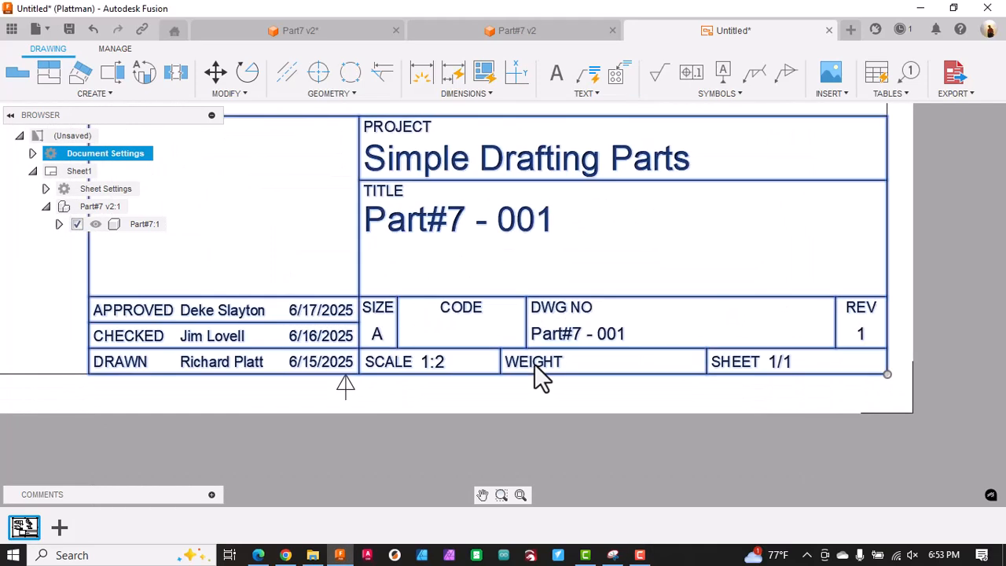
{"action": "double_click", "coordinate": [535, 364]}
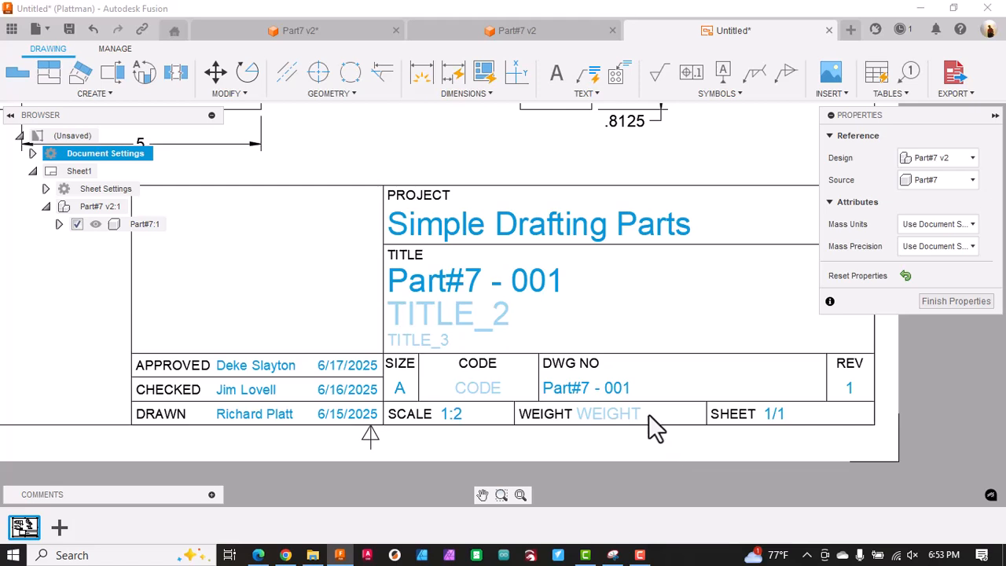
{"action": "left_click", "coordinate": [635, 411]}
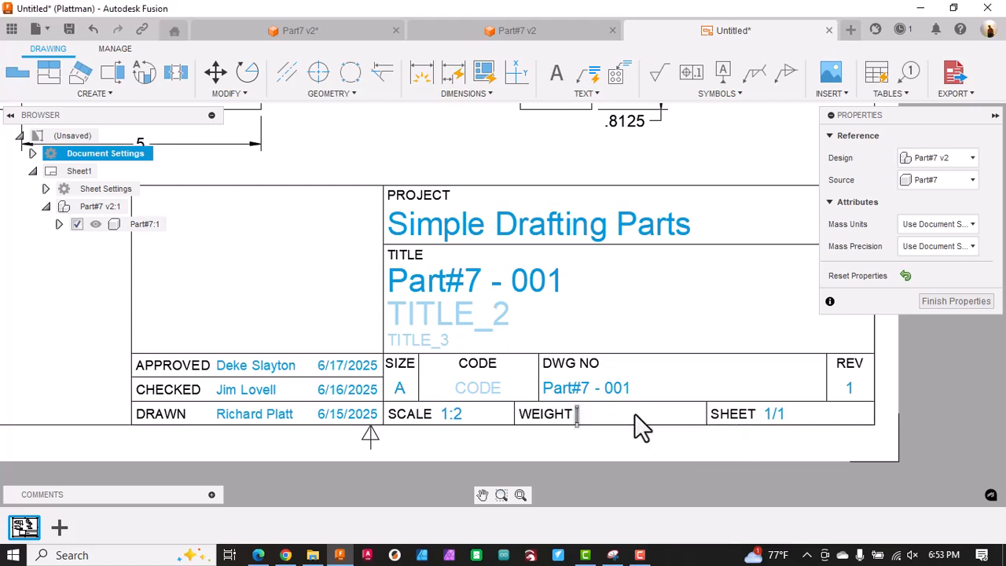
{"action": "type", "text": "19."}
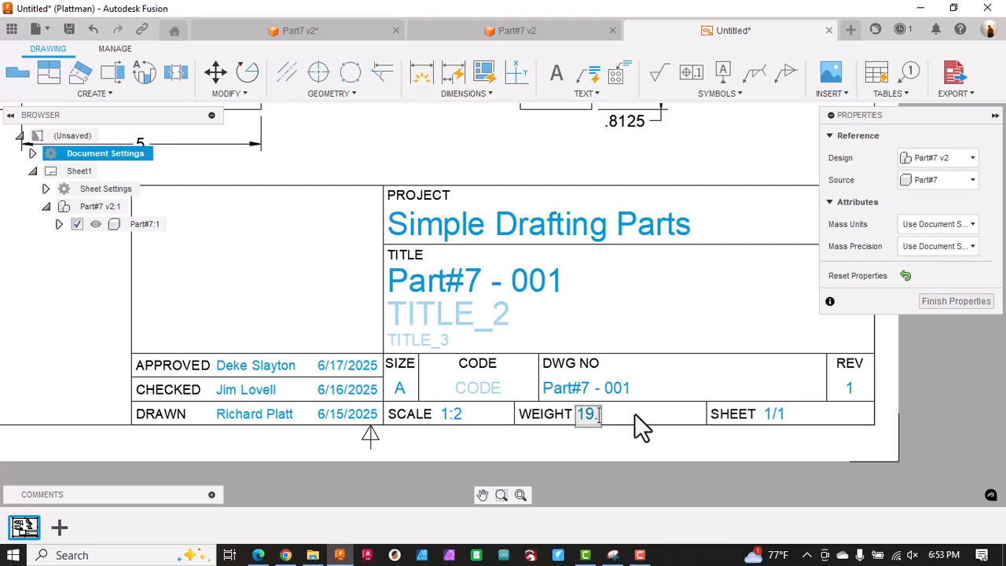
{"action": "type", "text": "5148 Ouses"}
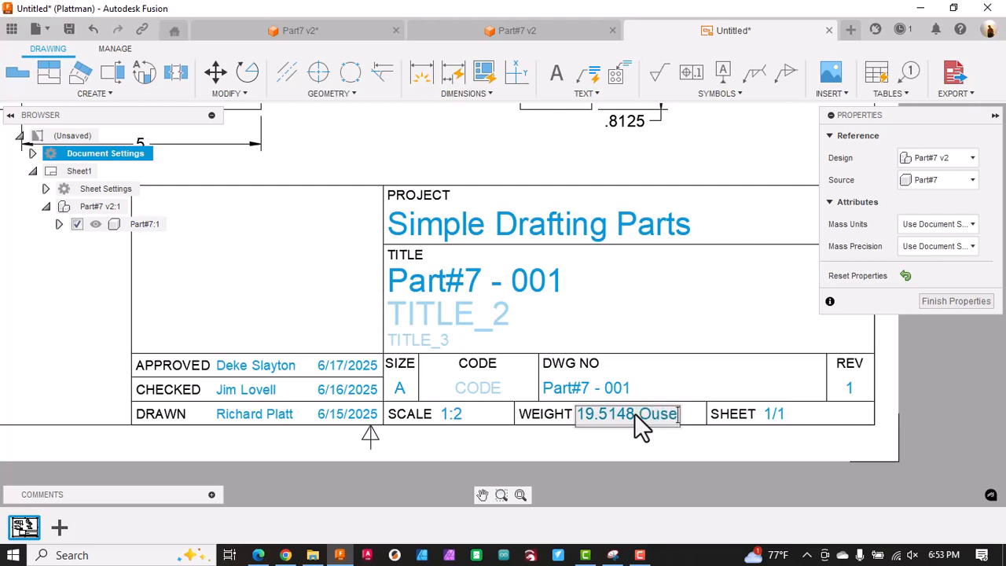
{"action": "key", "text": "BackSpace"}
{"action": "key", "text": "BackSpace"}
{"action": "key", "text": "BackSpace"}
{"action": "type", "text": "nces"}
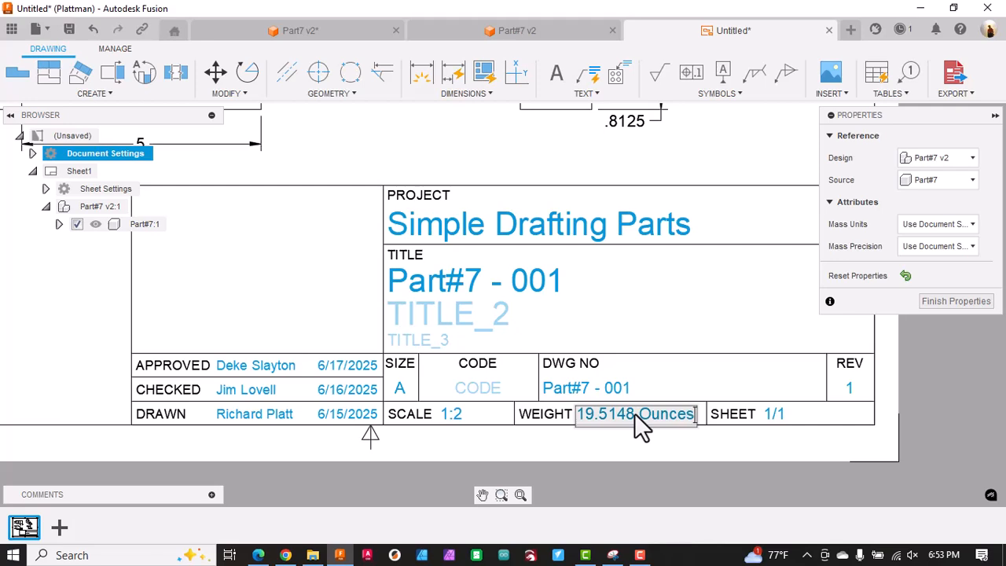
{"action": "left_click", "coordinate": [603, 367]}
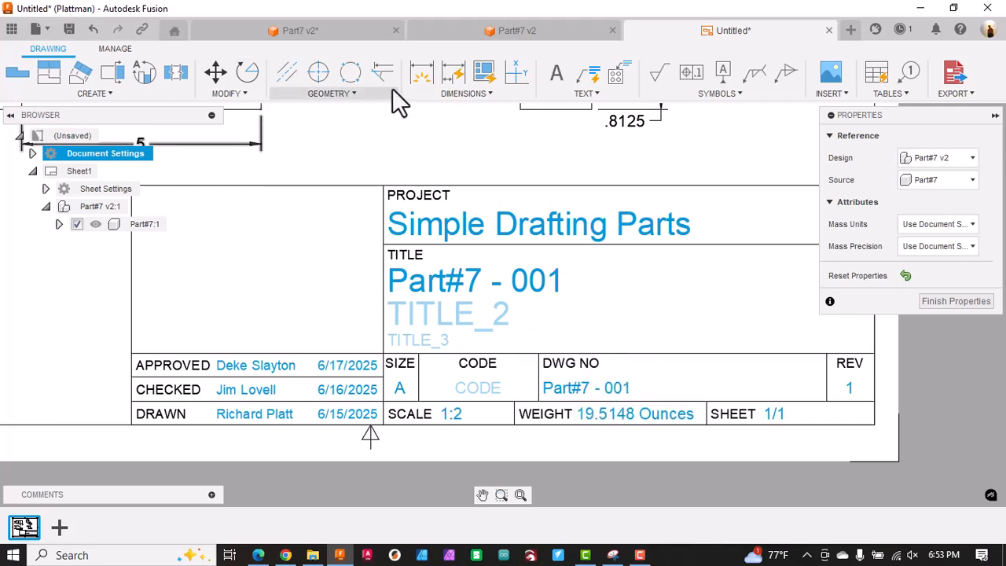
Step: Place a text box across the empty title block cell above APPROVED, with the lines "Material:" and "6061 Aluminum"
{"action": "left_click", "coordinate": [563, 76]}
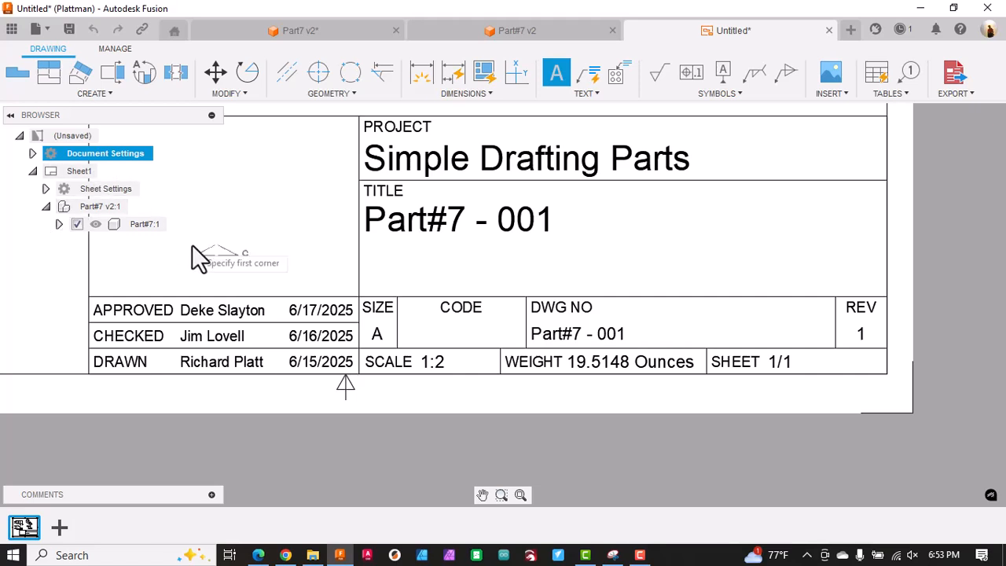
{"action": "middle_click_drag", "start_coordinate": [195, 249], "coordinate": [410, 305]}
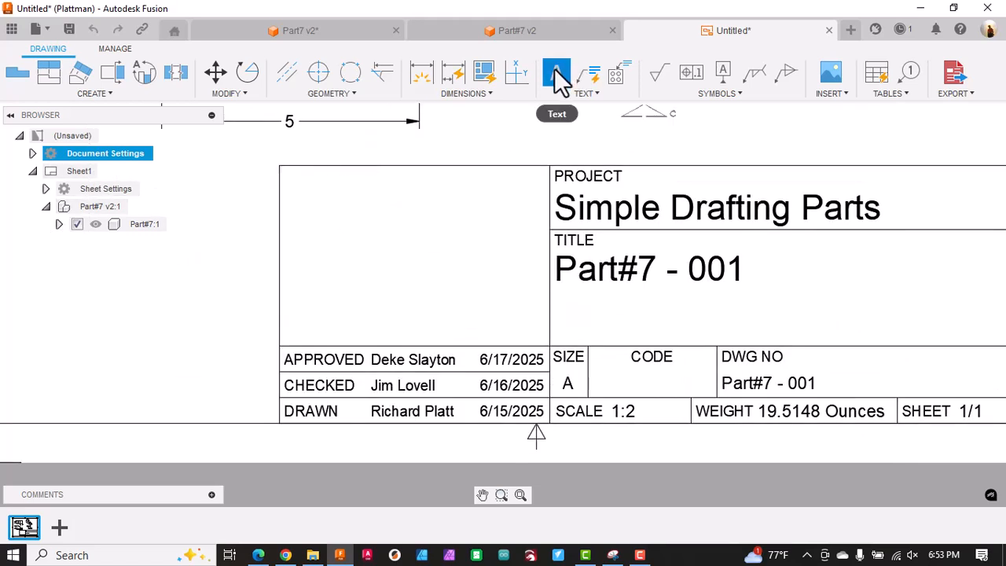
{"action": "left_click", "coordinate": [294, 179]}
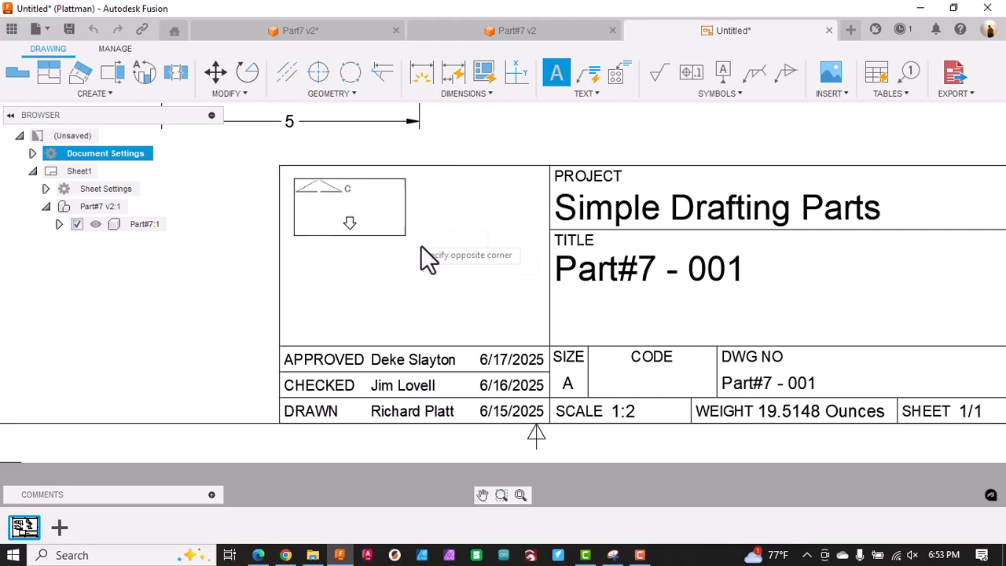
{"action": "left_click", "coordinate": [531, 333]}
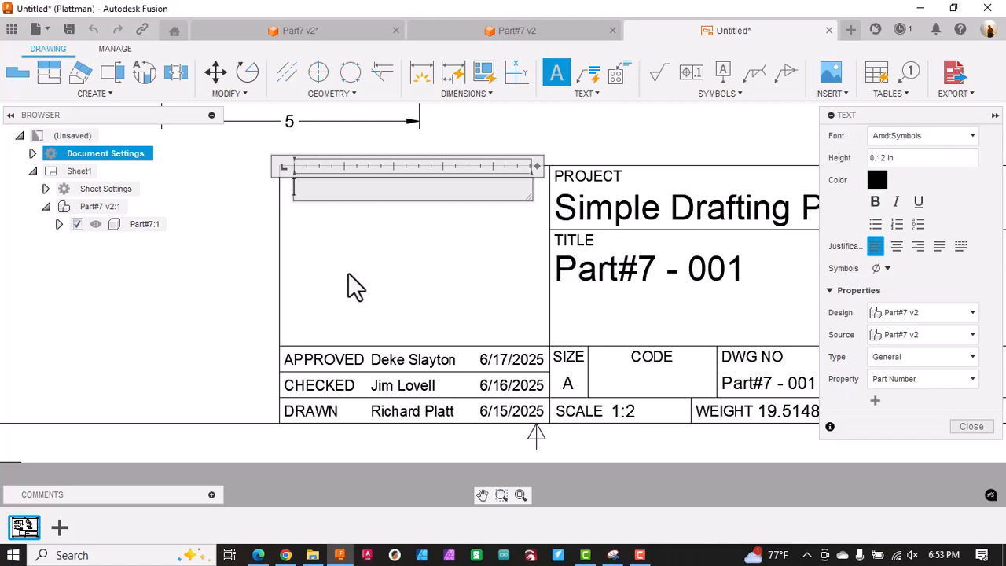
{"action": "type", "text": "Material"}
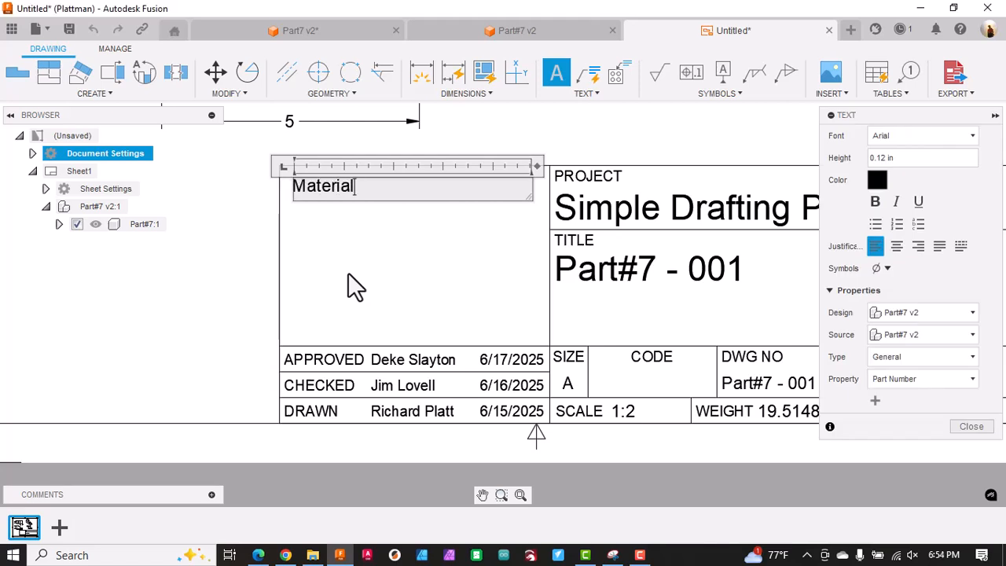
{"action": "type", "text": ":"}
{"action": "key", "text": "Return"}
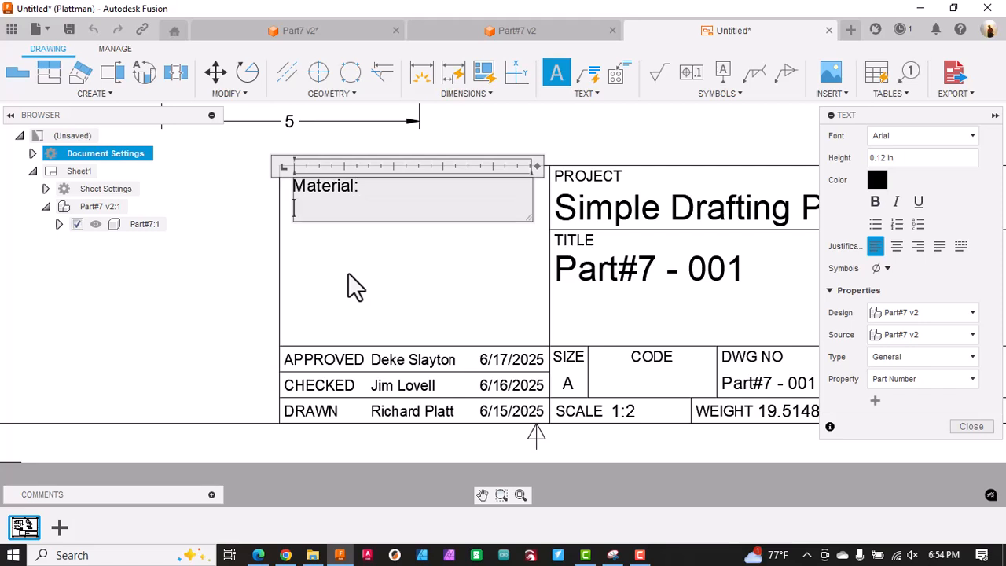
{"action": "type", "text": "6061 Alum"}
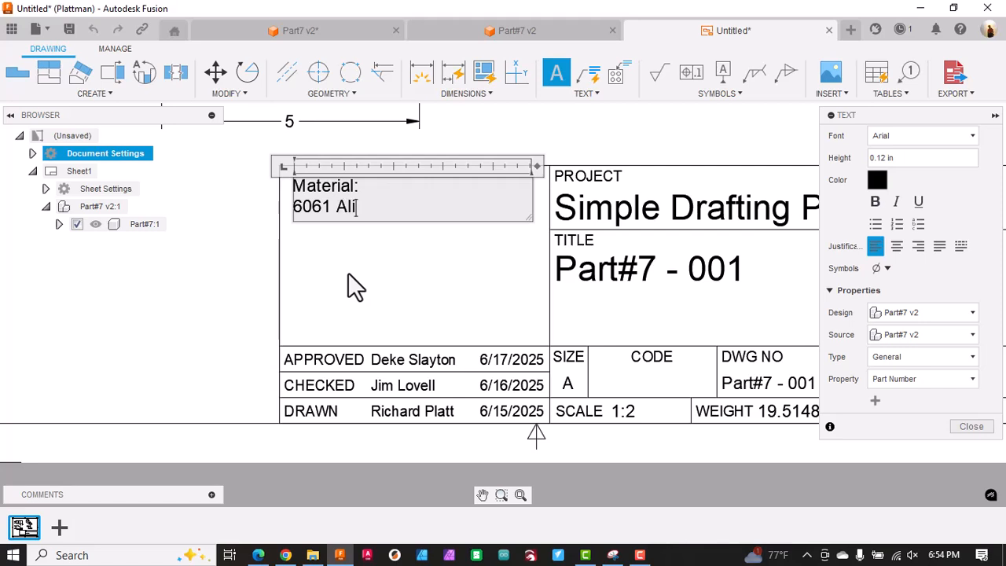
{"action": "type", "text": "inum"}
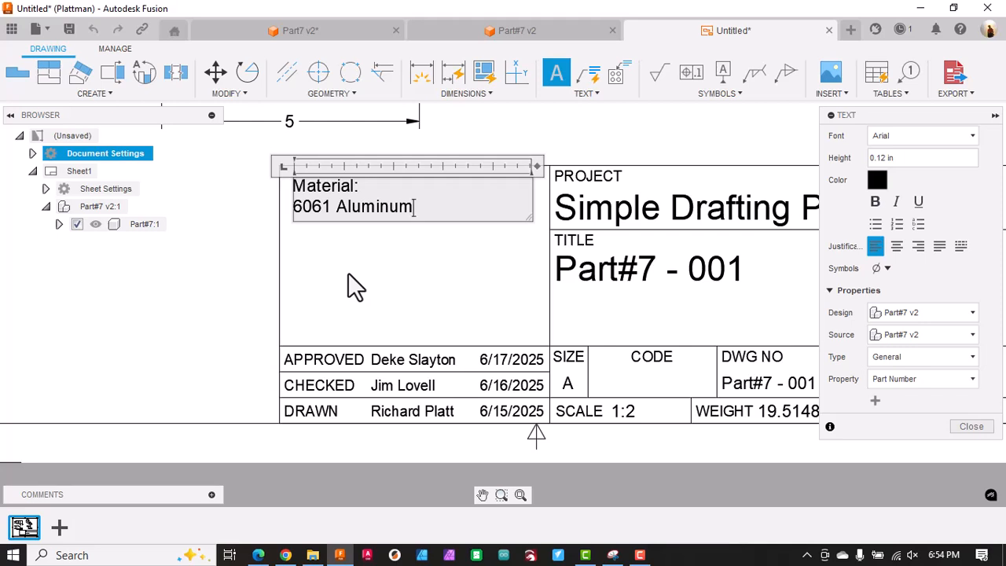
{"action": "key", "text": "Return"}
{"action": "type", "text": "S"}
{"action": "key", "text": "BackSpace"}
{"action": "type", "text": "Fi"}
{"action": "type", "text": "h"}
{"action": "key", "text": "BackSpace"}
{"action": "type", "text": "ni"}
{"action": "key", "text": "BackSpace"}
{"action": "key", "text": "BackSpace"}
{"action": "key", "text": "BackSpace"}
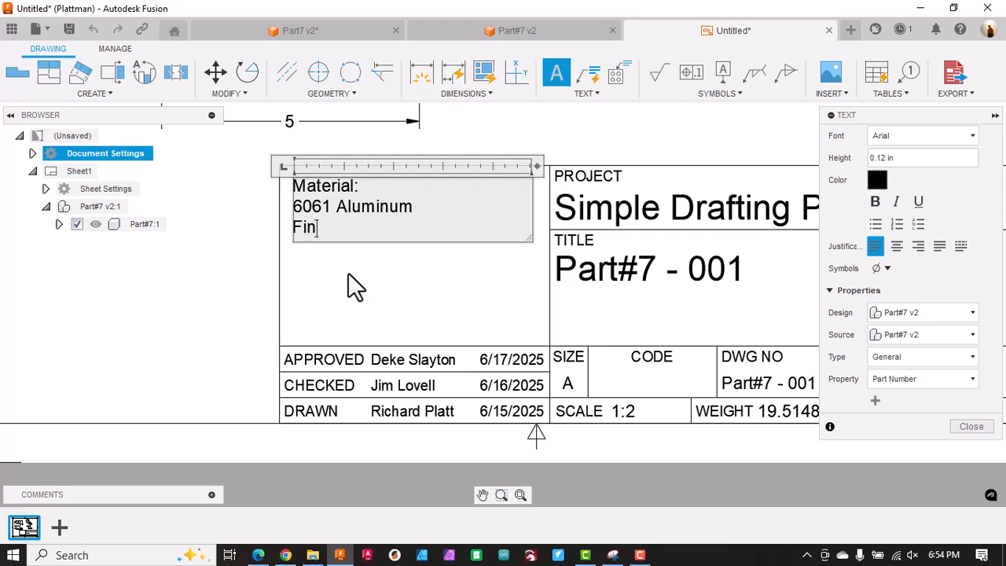
{"action": "key", "text": "BackSpace"}
Step: Add the lines "Source:" and "USA, EU and Japan" below the material in the note
{"action": "type", "text": "Source:"}
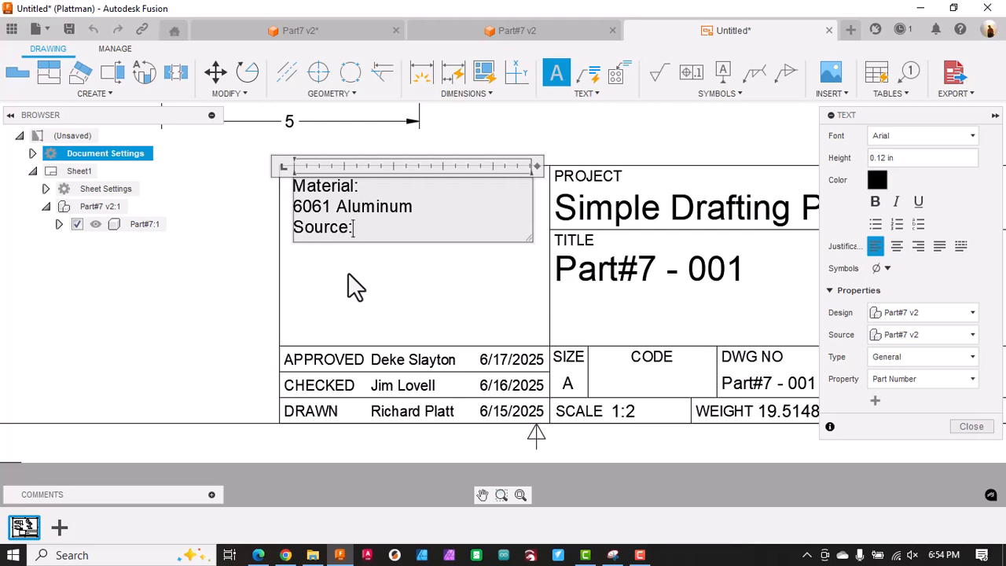
{"action": "key", "text": "Return"}
{"action": "type", "text": "USA, E"}
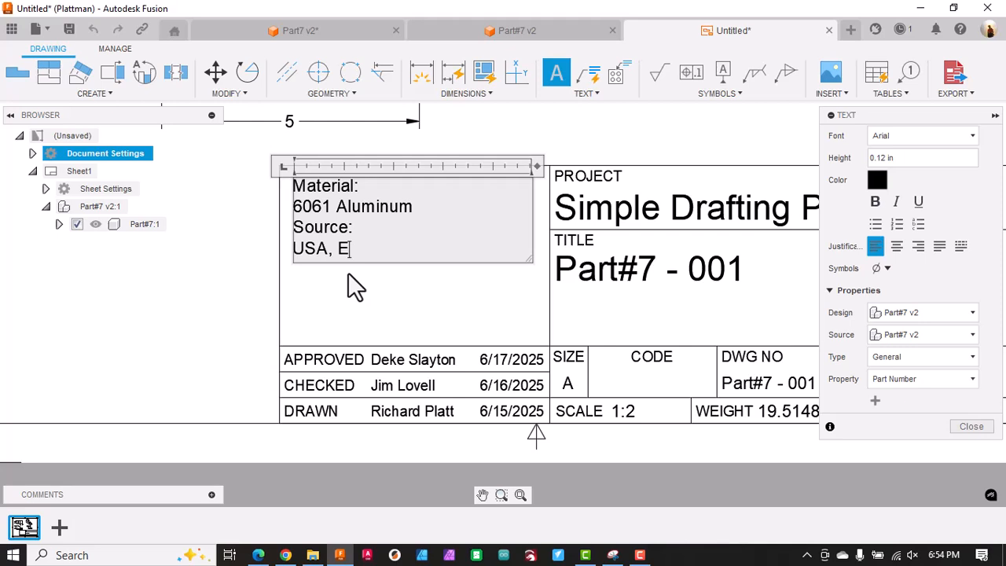
{"action": "type", "text": "U and Japana"}
{"action": "key", "text": "BackSpace"}
Step: Add the lines "Finish:" and "Deburred and Bead Blasted." below the source in the note and finish the text
{"action": "key", "text": "Return"}
{"action": "type", "text": "Fin"}
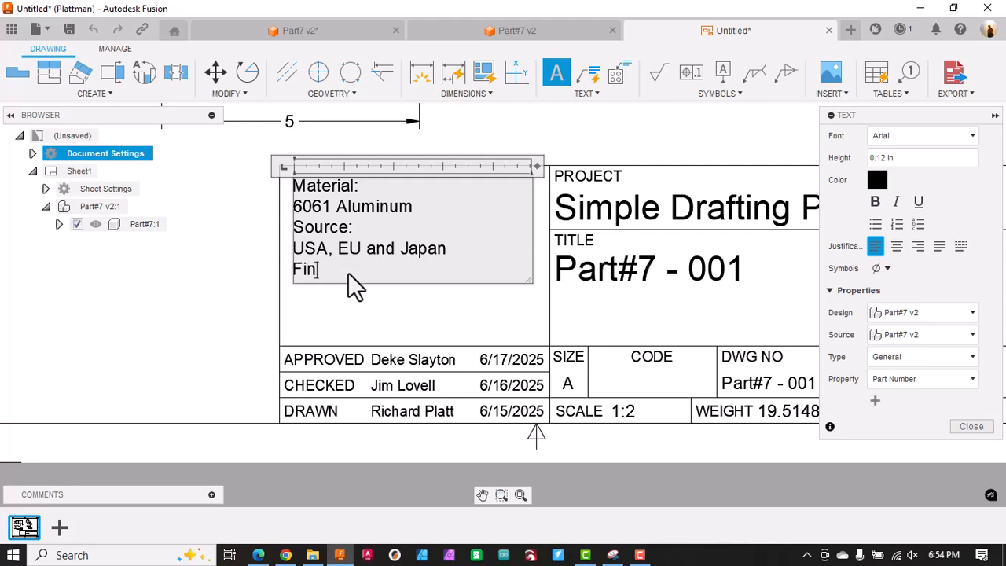
{"action": "type", "text": "ish:"}
{"action": "key", "text": "Return"}
{"action": "type", "text": "Bead"}
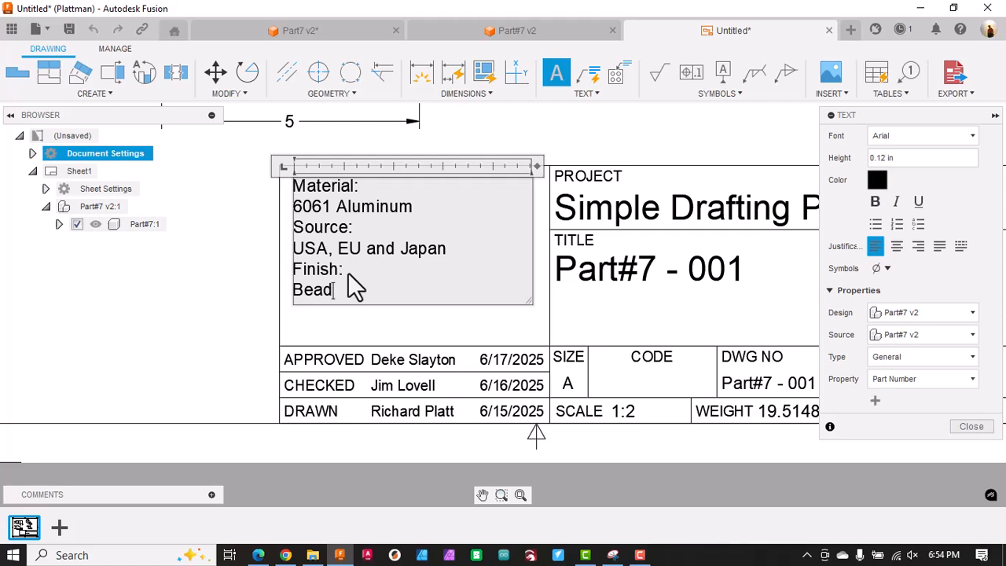
{"action": "key", "text": "BackSpace"}
{"action": "key", "text": "BackSpace"}
{"action": "key", "text": "BackSpace"}
{"action": "key", "text": "BackSpace"}
{"action": "type", "text": "Deburred and B"}
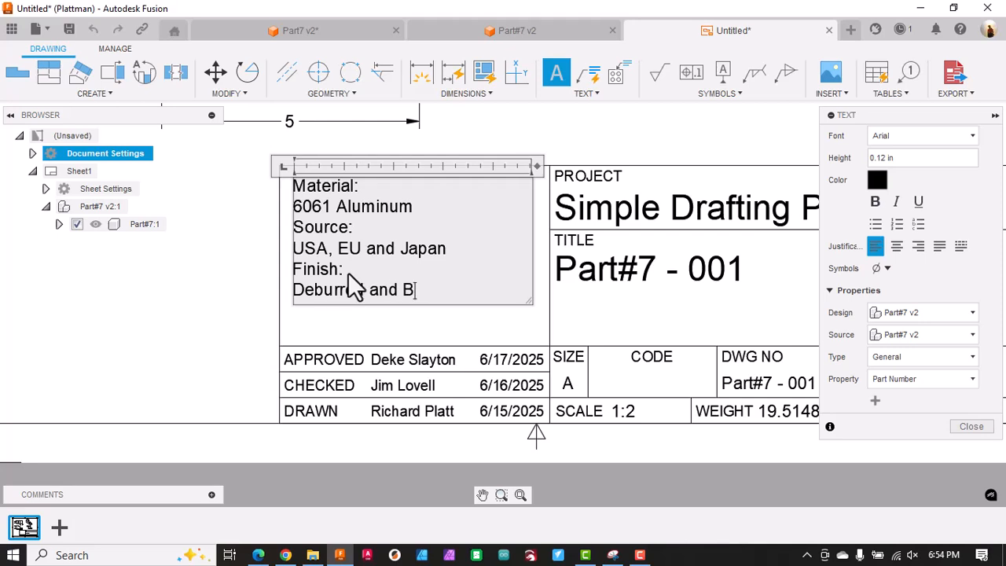
{"action": "type", "text": "ead Blas"}
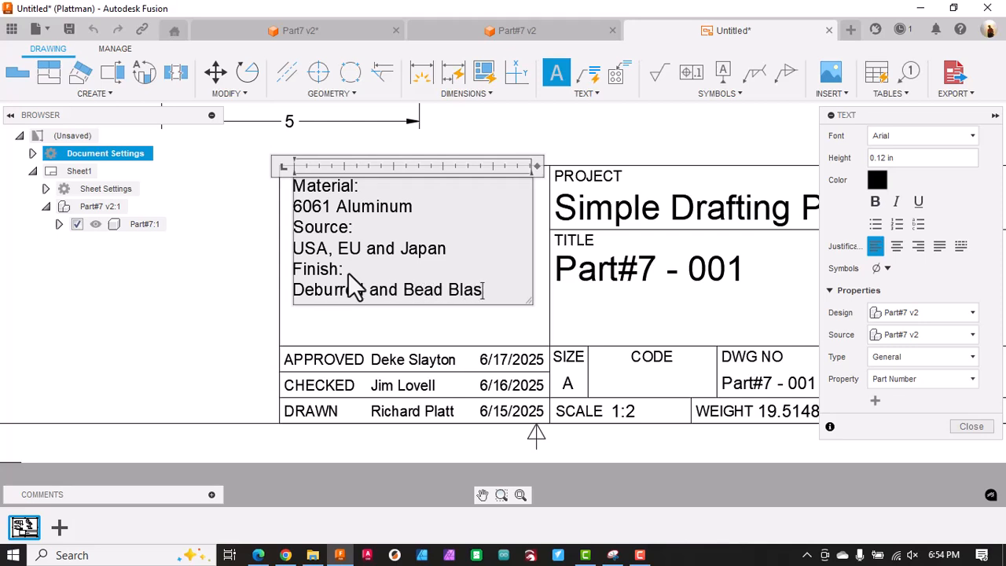
{"action": "type", "text": "ted."}
{"action": "left_click", "coordinate": [717, 168]}
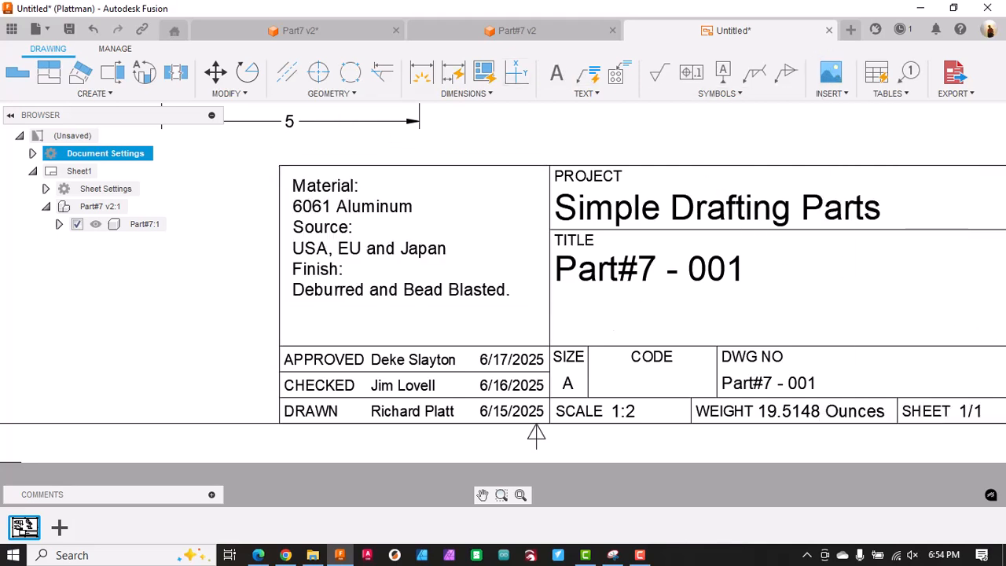
Step: Save the drawing as "Part#7 Drawing" in the 005 class simple parts box project
{"action": "scroll", "coordinate": [598, 314], "scroll_direction": "down", "scroll_amount": 3}
{"action": "scroll", "coordinate": [595, 305], "scroll_direction": "down", "scroll_amount": 5}
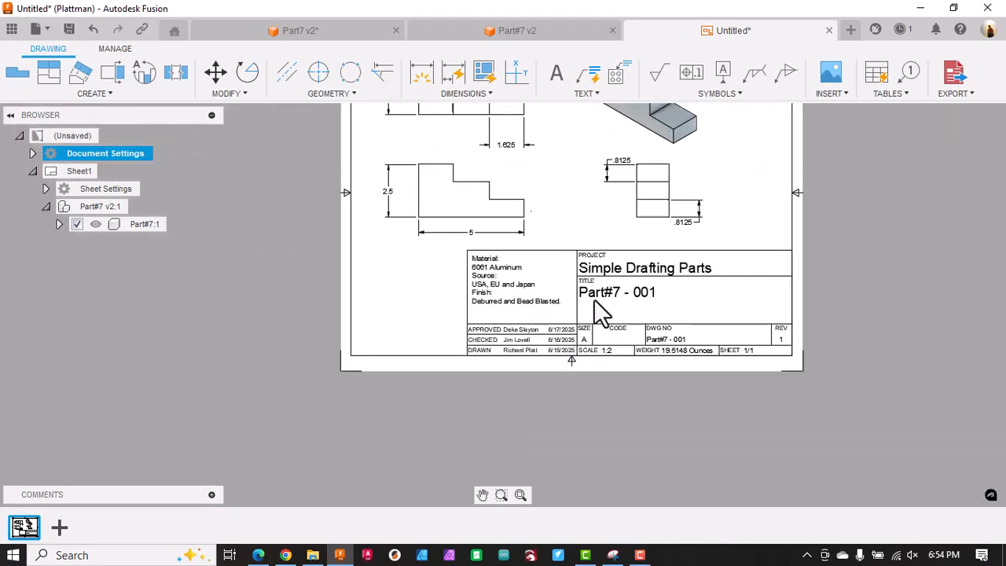
{"action": "middle_click_drag", "start_coordinate": [587, 249], "coordinate": [468, 299]}
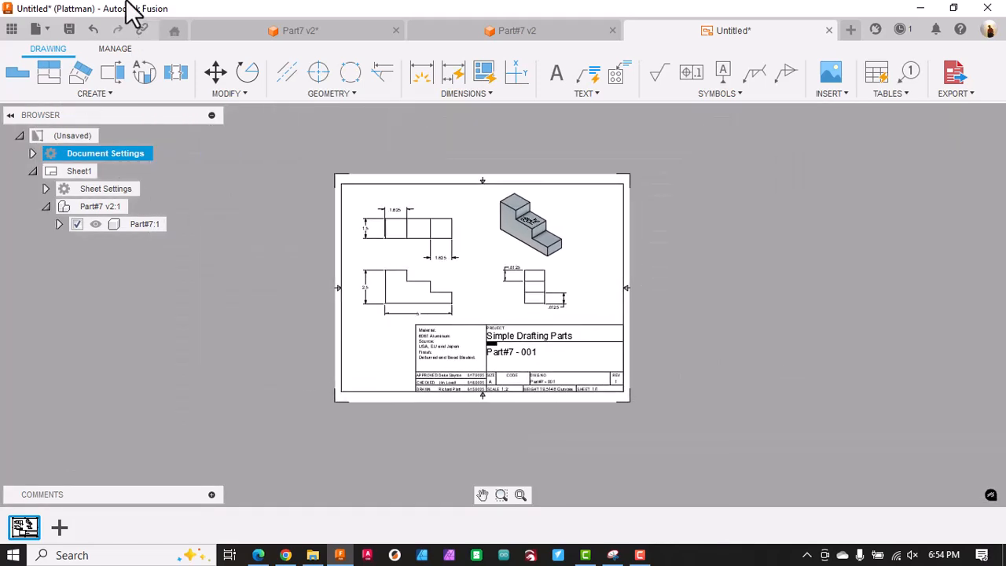
{"action": "left_click", "coordinate": [68, 29]}
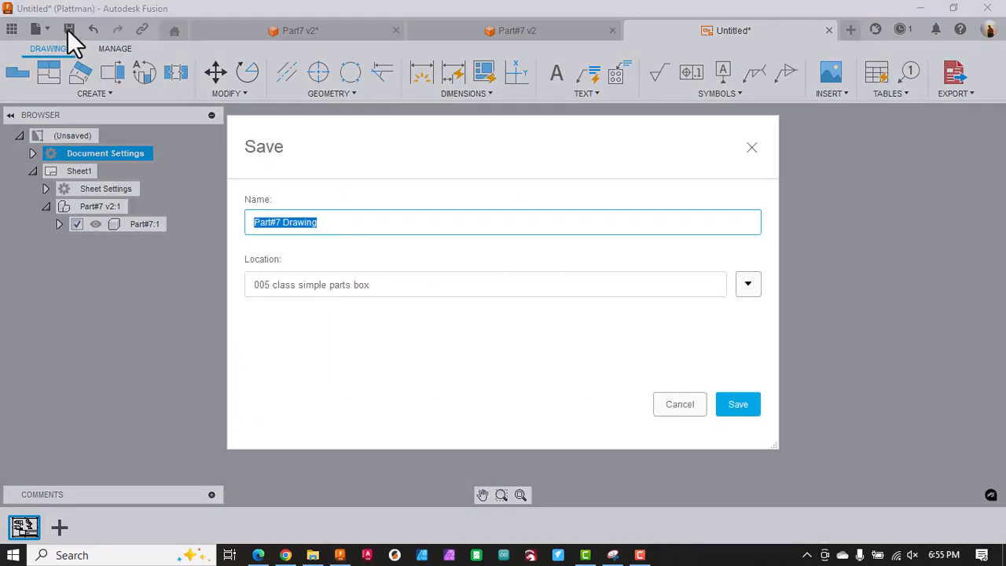
{"action": "left_click", "coordinate": [753, 403]}
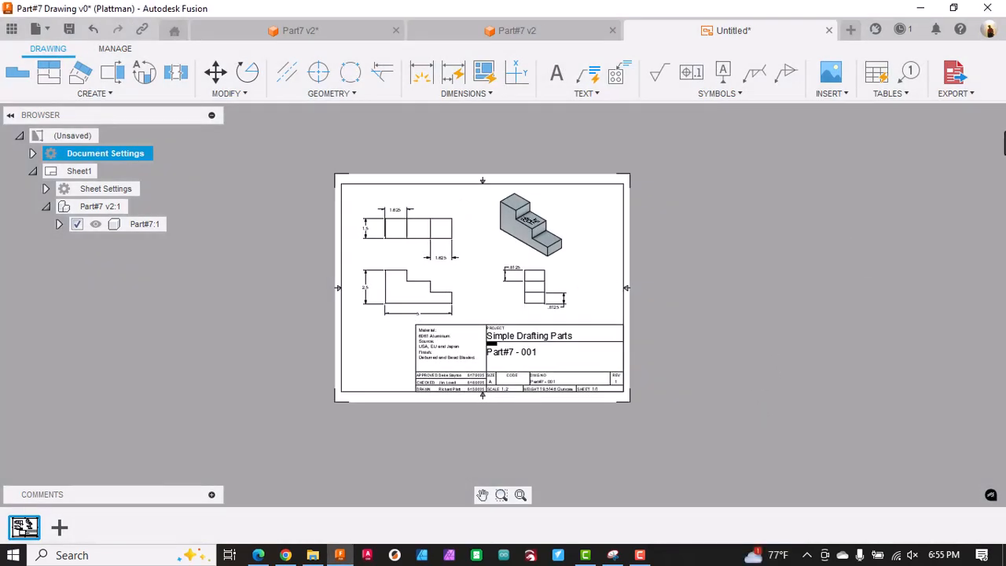
Step: Export all sheets to the computer as the PDF "Part#7 Drawing v1", with Open PDF and Lineweights enabled
{"action": "left_click", "coordinate": [954, 80]}
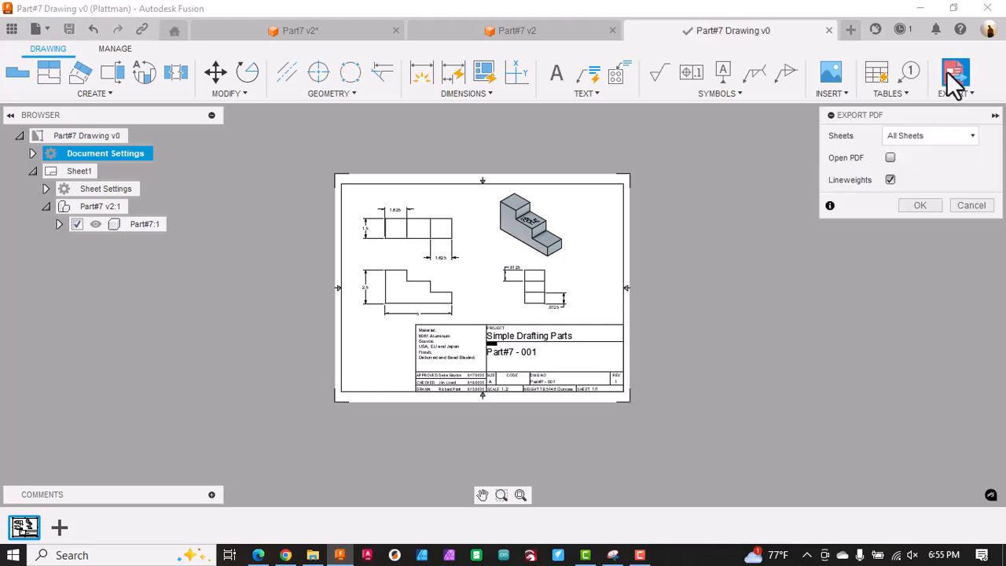
{"action": "left_click", "coordinate": [890, 157]}
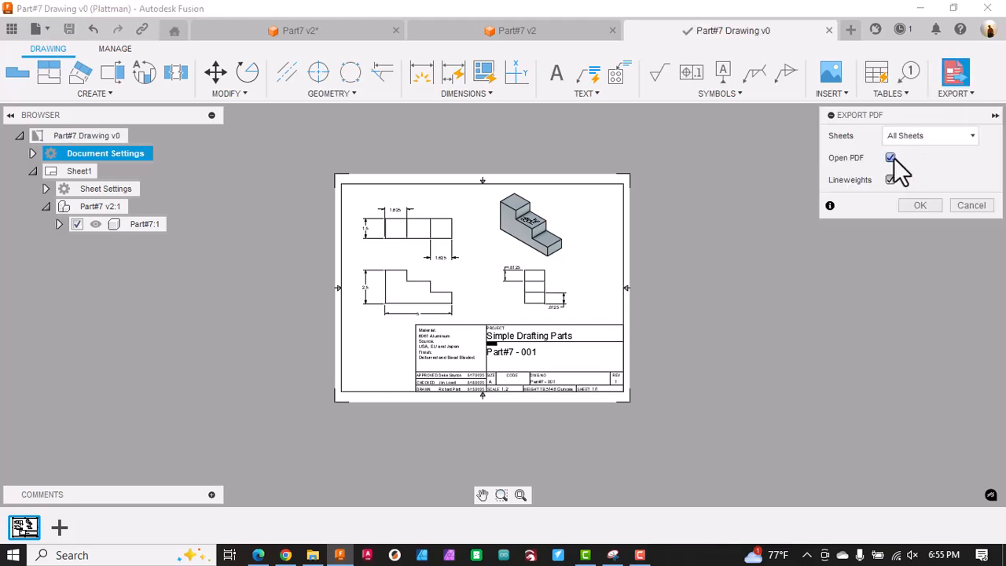
{"action": "left_click", "coordinate": [921, 203]}
{"action": "left_click", "coordinate": [889, 189]}
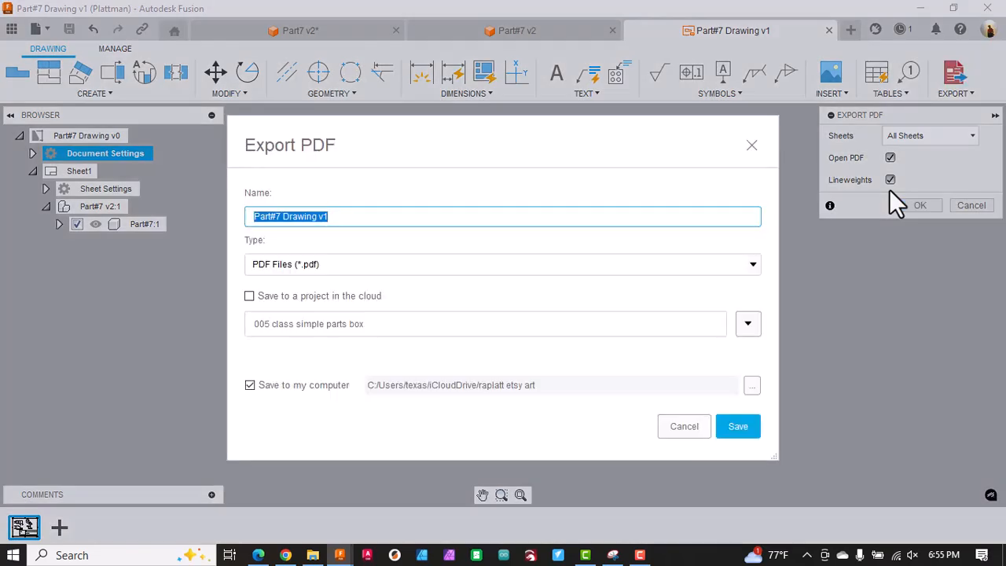
{"action": "left_click", "coordinate": [744, 427]}
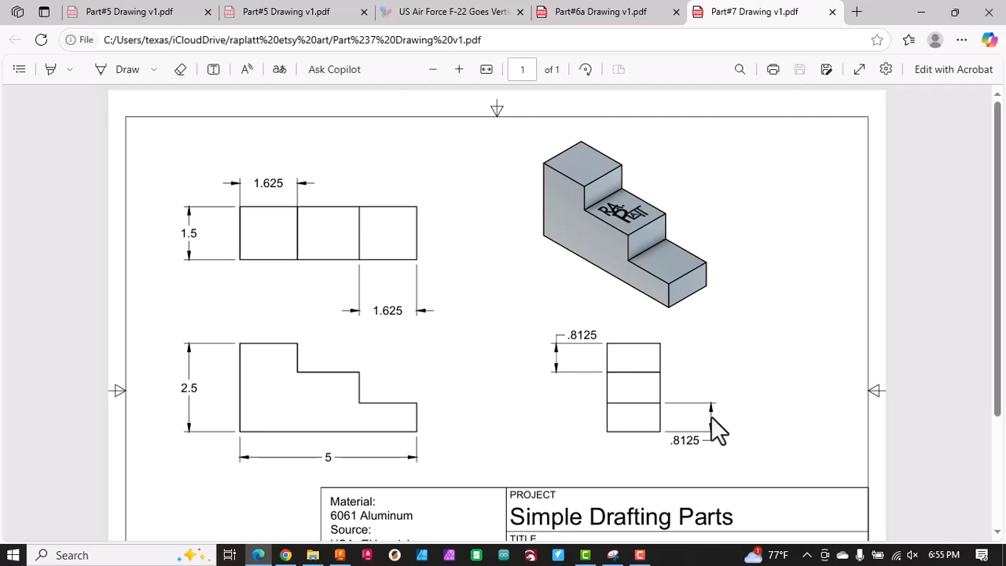
Step: In Microsoft Edge, print all pages of the exported drawing to PDF in landscape as "Part#7 Drawing v1" in Downloads
{"action": "left_click", "coordinate": [483, 69]}
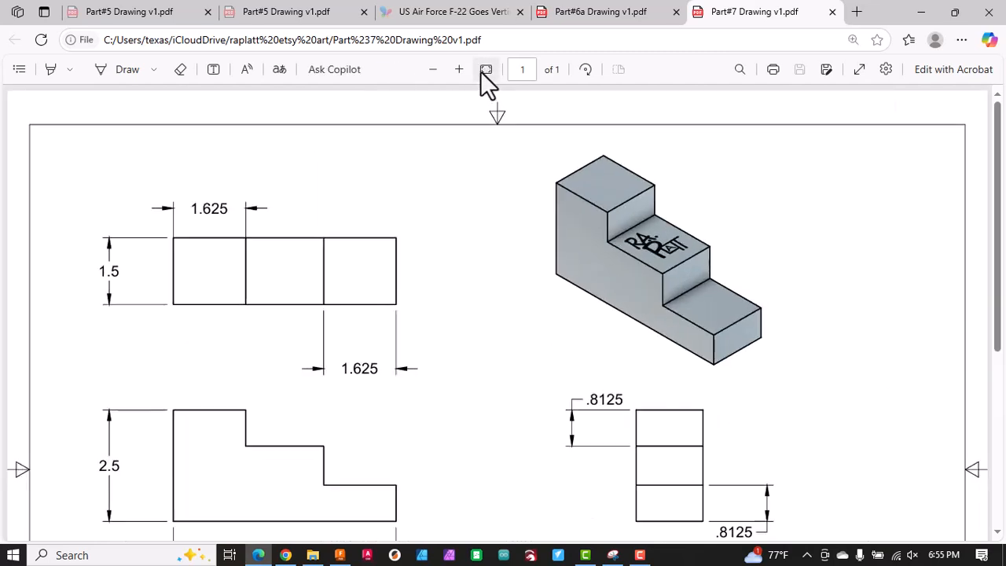
{"action": "left_click", "coordinate": [440, 73]}
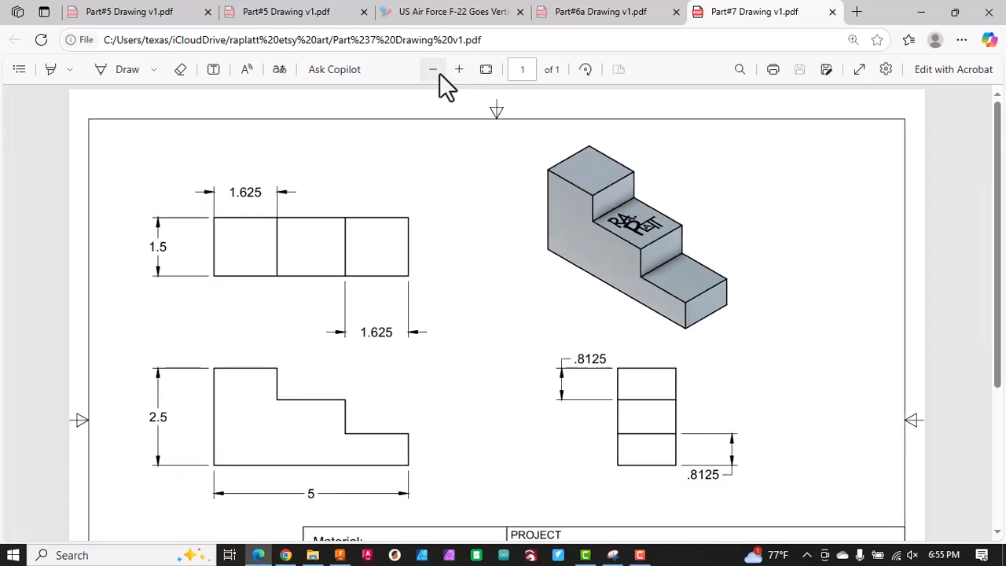
{"action": "left_click", "coordinate": [439, 72]}
{"action": "left_click", "coordinate": [440, 72]}
{"action": "left_click", "coordinate": [440, 72]}
{"action": "left_click", "coordinate": [440, 72]}
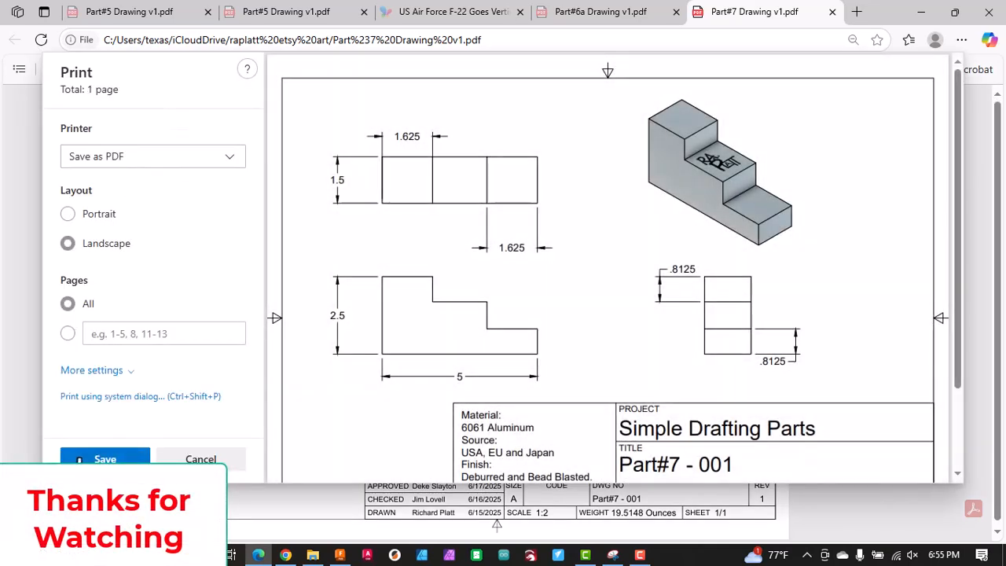
{"action": "left_click", "coordinate": [104, 458]}
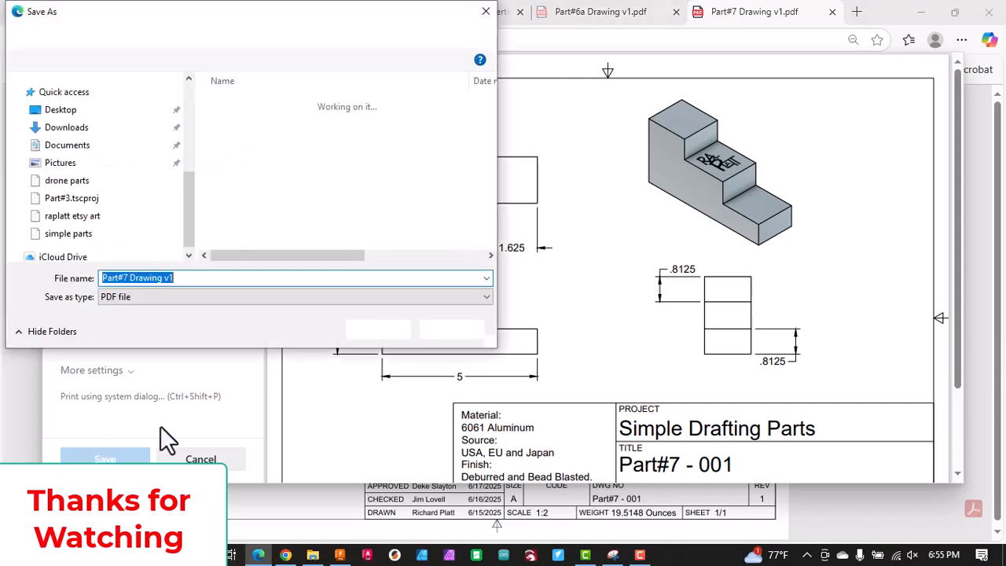
{"action": "left_click", "coordinate": [224, 277]}
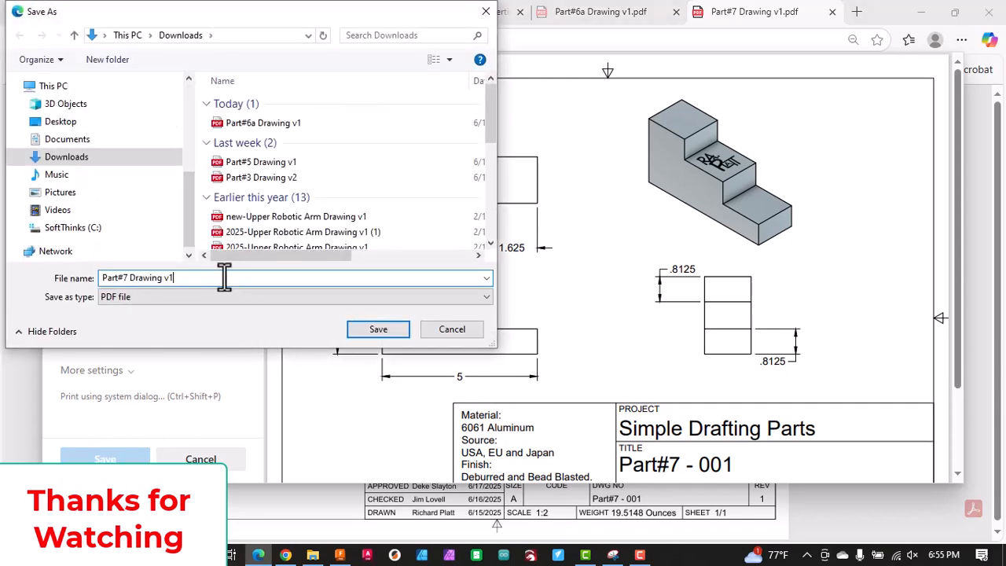